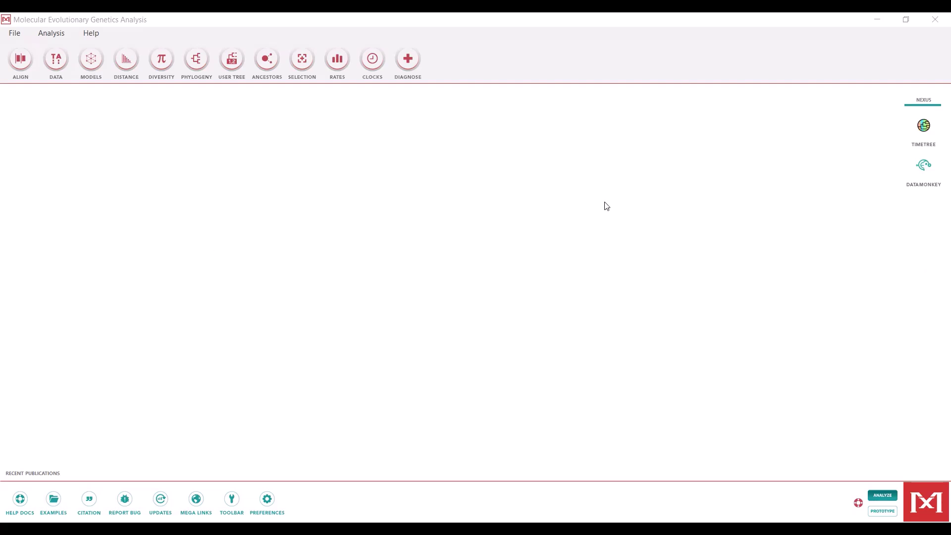
- Open Cocculina_GENUS3.mas in the Alignment Explorer for alignment editing
{"action": "left_click", "coordinate": [188, 21]}
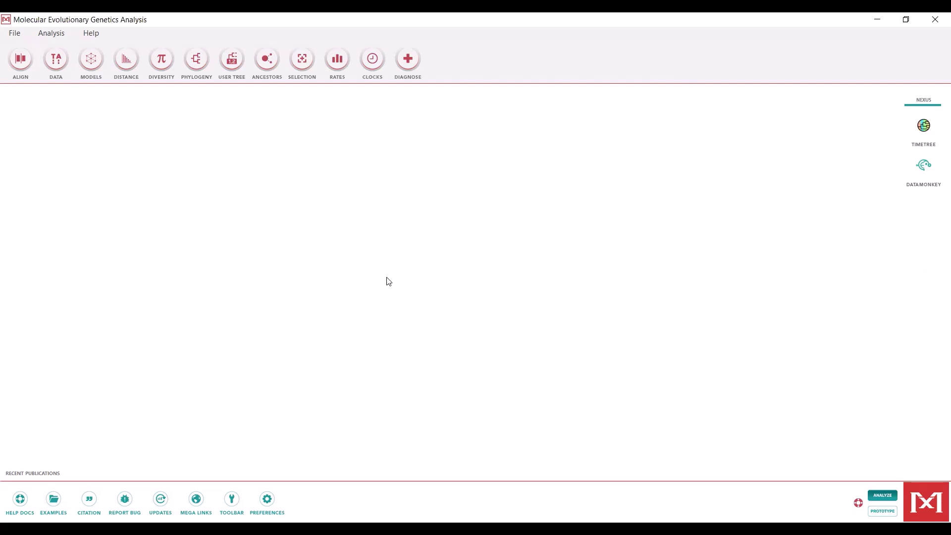
{"action": "left_click", "coordinate": [22, 34]}
{"action": "left_click", "coordinate": [29, 47]}
{"action": "scroll", "coordinate": [289, 251], "scroll_direction": "down", "scroll_amount": 5}
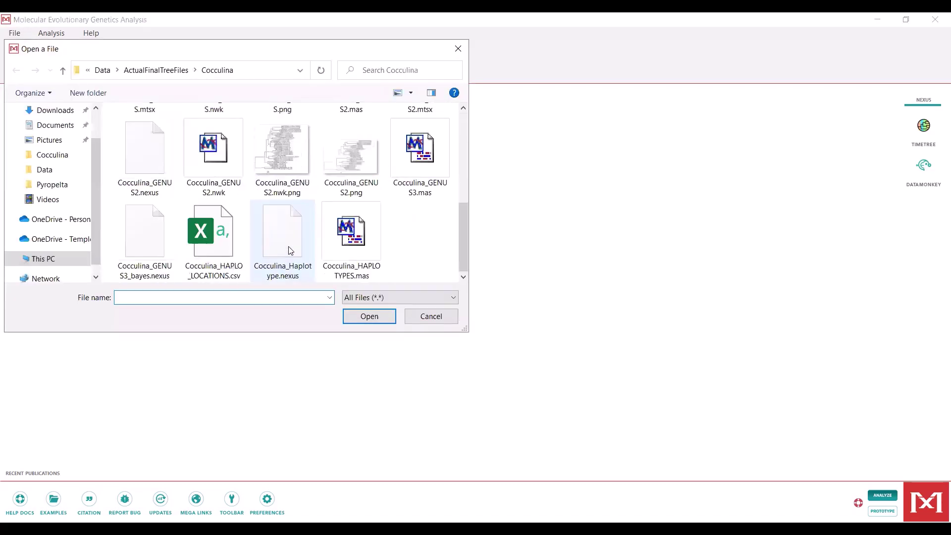
{"action": "left_click", "coordinate": [430, 161]}
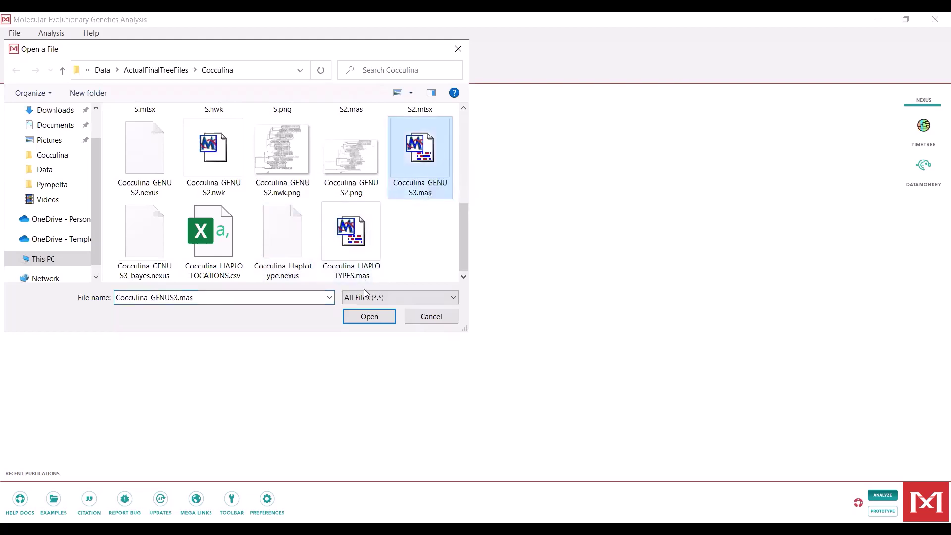
{"action": "left_click", "coordinate": [370, 319]}
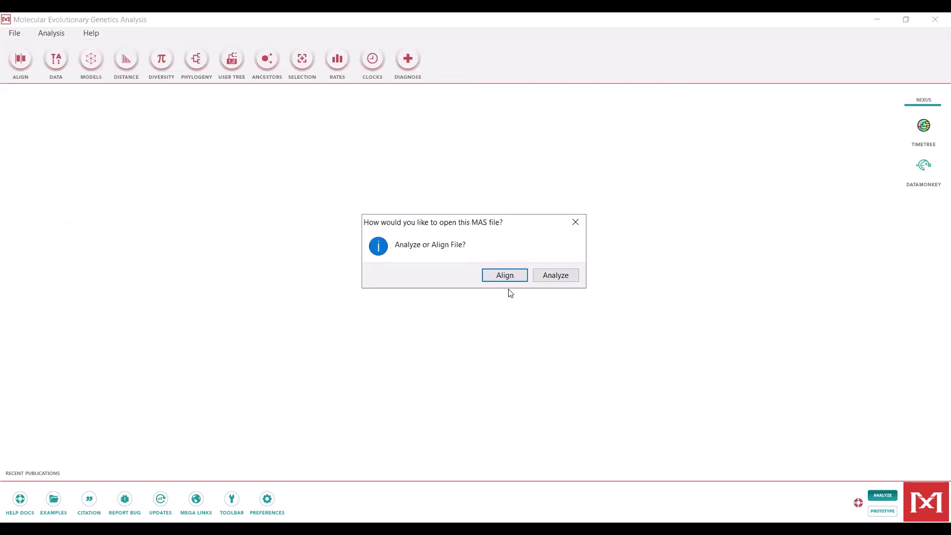
{"action": "left_click", "coordinate": [505, 275]}
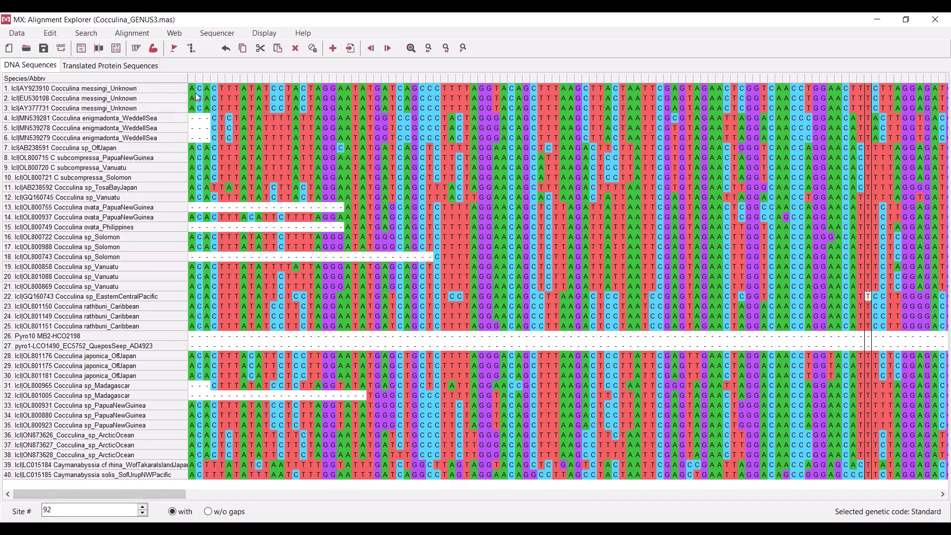
- Scroll the coloured DNA alignment horizontally from the first sites to later ones
{"action": "left_click_drag", "start_coordinate": [184, 494], "coordinate": [219, 497]}
{"action": "left_click_drag", "start_coordinate": [309, 505], "coordinate": [575, 498]}
{"action": "left_click", "coordinate": [773, 496]}
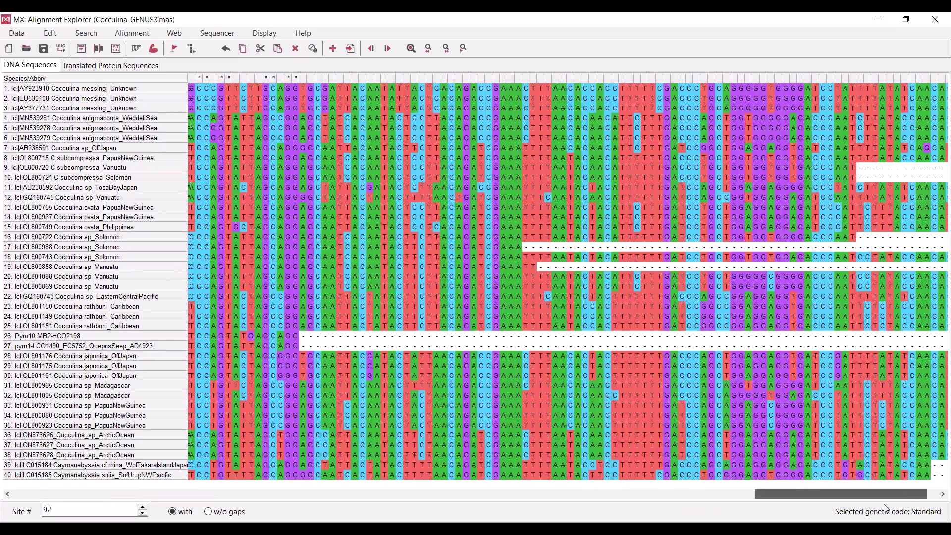
{"action": "left_click_drag", "start_coordinate": [886, 494], "coordinate": [145, 494]}
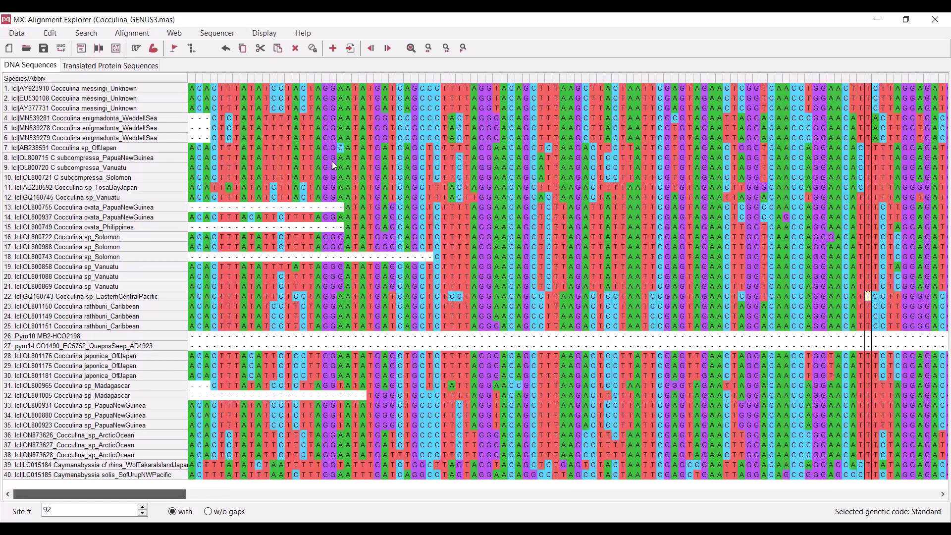
- Realign all 40 sequences with ClustalW using gap opening 15.00 and extension 6.66
{"action": "left_click", "coordinate": [132, 35]}
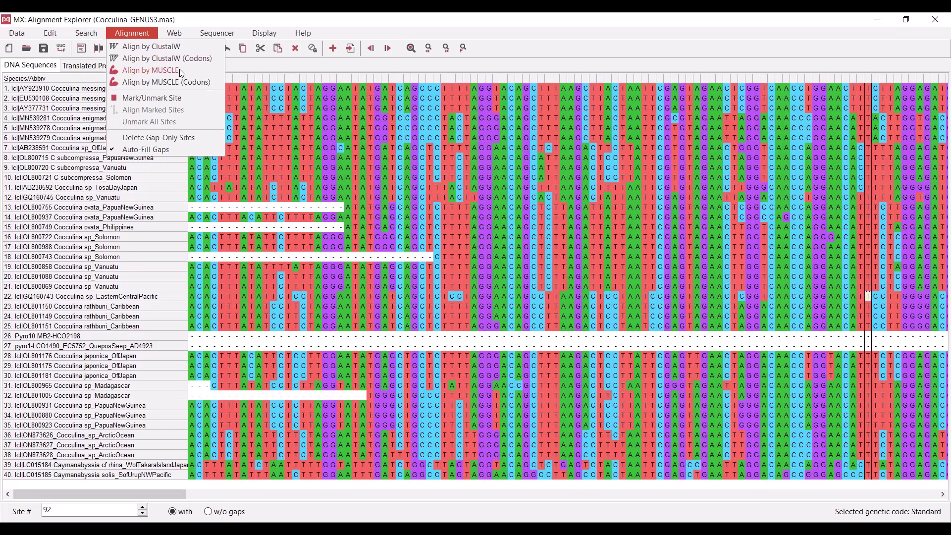
{"action": "left_click", "coordinate": [163, 50]}
{"action": "left_click", "coordinate": [511, 275]}
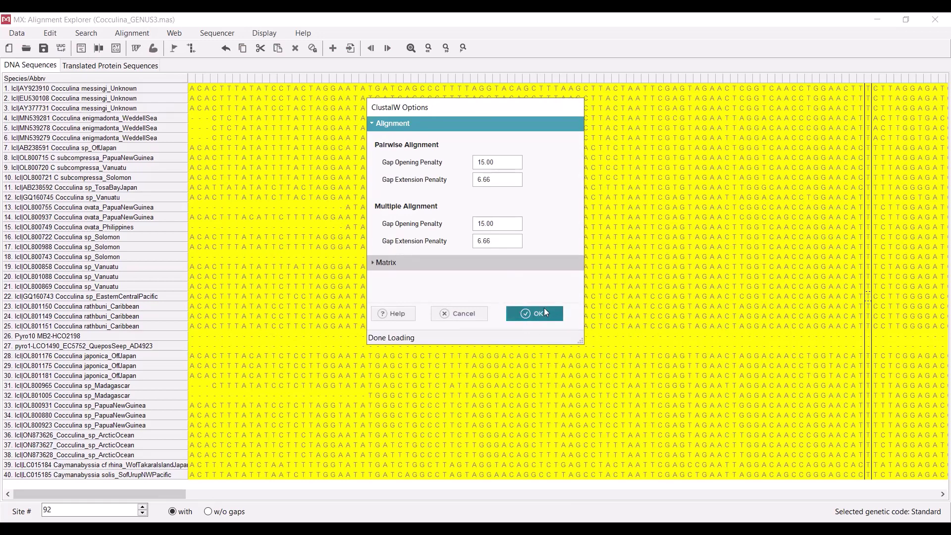
{"action": "left_click", "coordinate": [449, 313]}
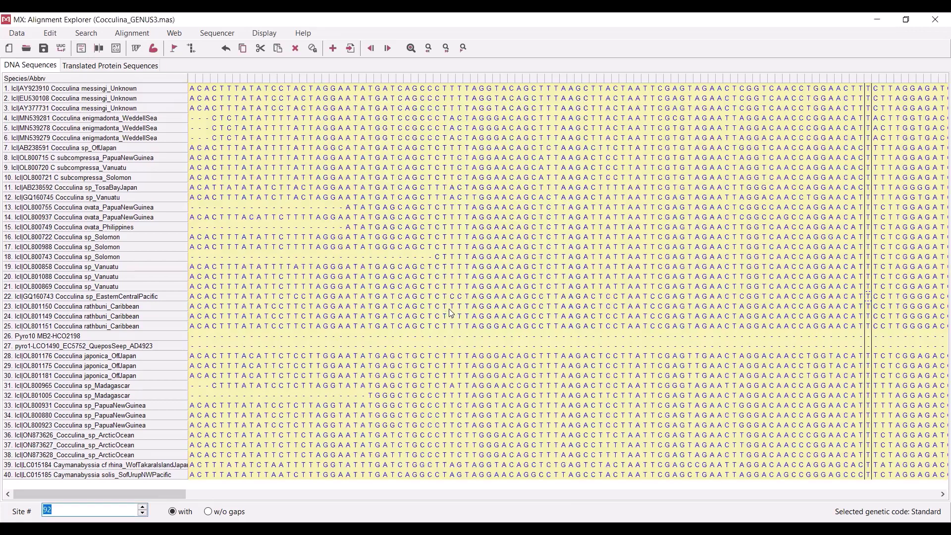
- Scroll to the alignment's end, inspect sites 618 and 624, then return to the main window
{"action": "left_click", "coordinate": [459, 339]}
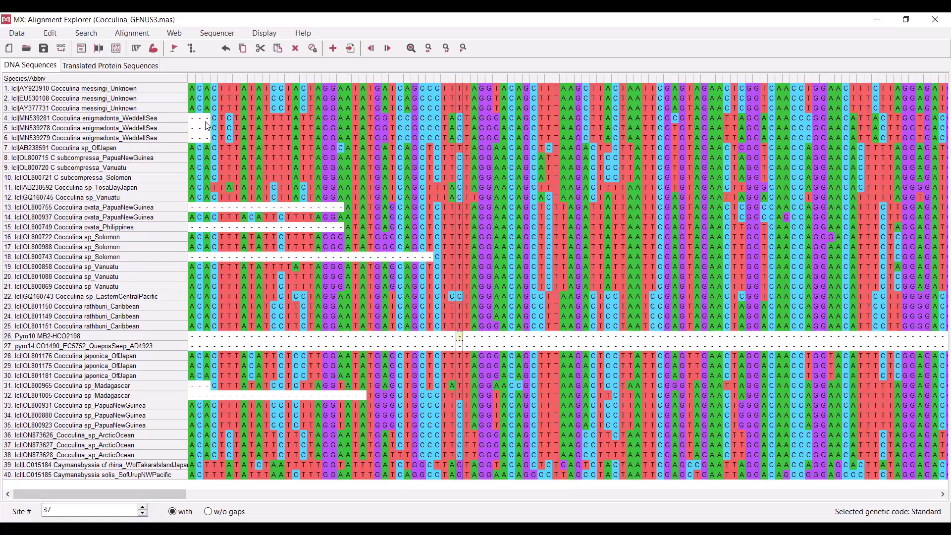
{"action": "left_click_drag", "start_coordinate": [207, 118], "coordinate": [210, 135]}
{"action": "left_click_drag", "start_coordinate": [164, 494], "coordinate": [921, 458]}
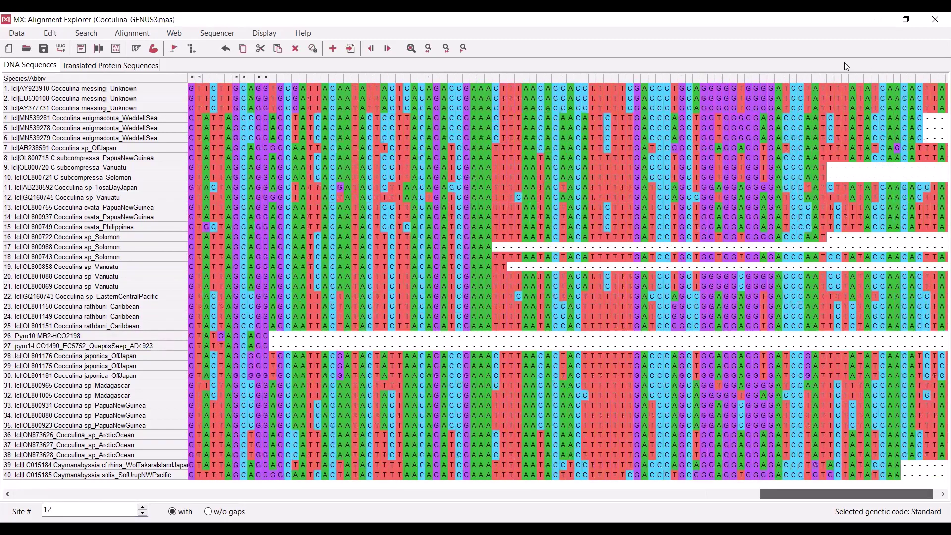
{"action": "scroll", "coordinate": [774, 91], "scroll_direction": "right", "scroll_amount": 1}
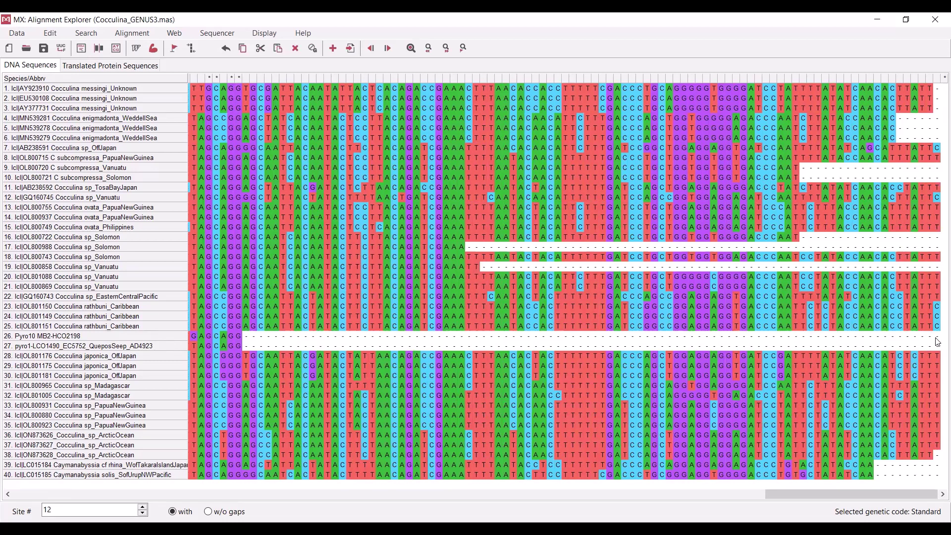
{"action": "left_click", "coordinate": [651, 385]}
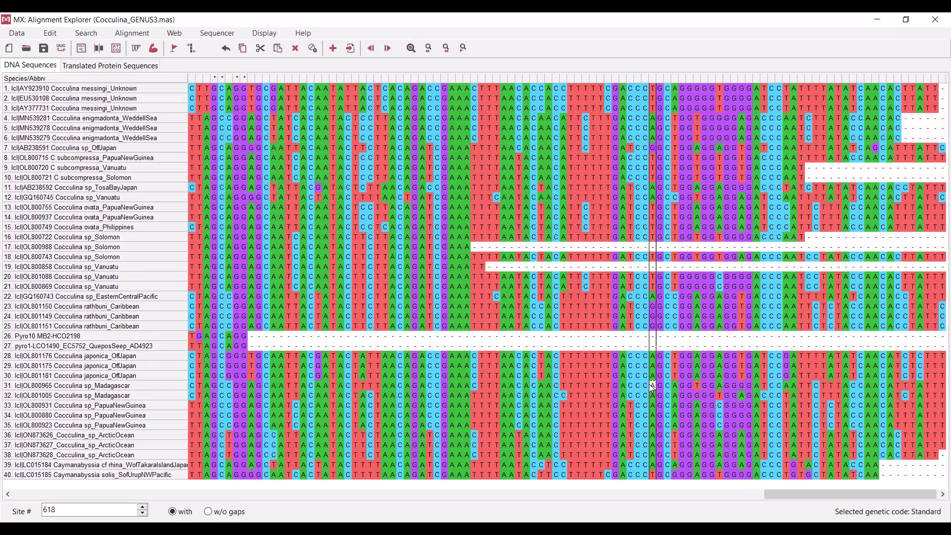
{"action": "left_click", "coordinate": [697, 335]}
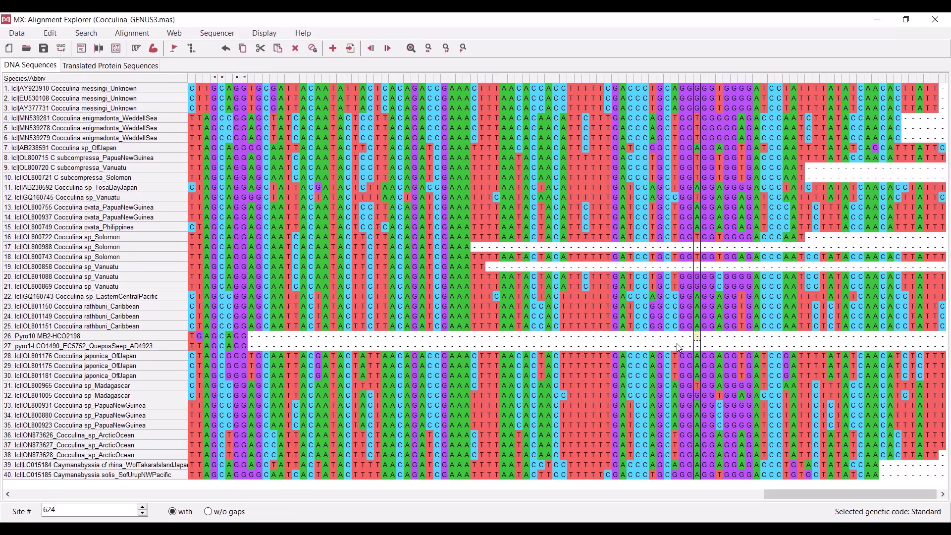
{"action": "key", "text": "alt+Tab"}
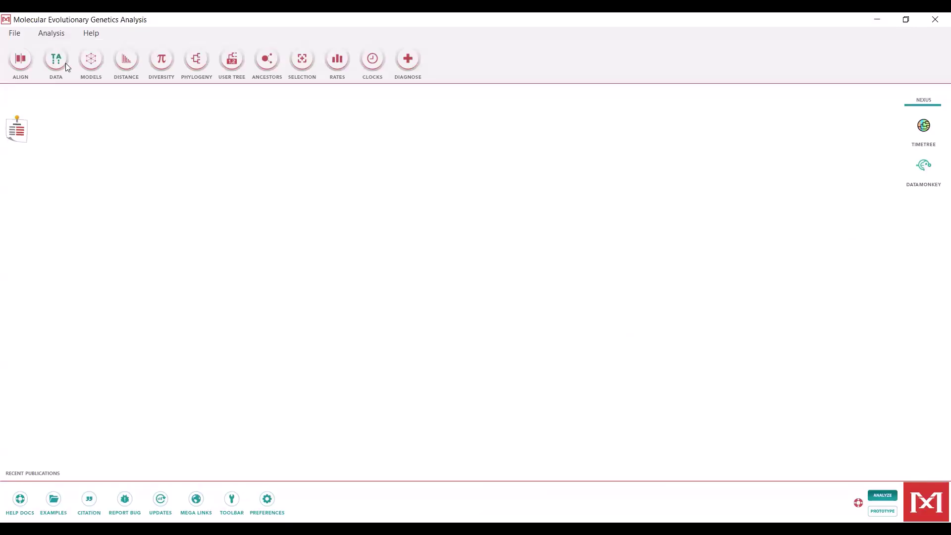
- Launch Find Best DNA/Protein Models (ML) and pick Cocculina_GENUS3.mas as the data file
{"action": "left_click", "coordinate": [92, 60]}
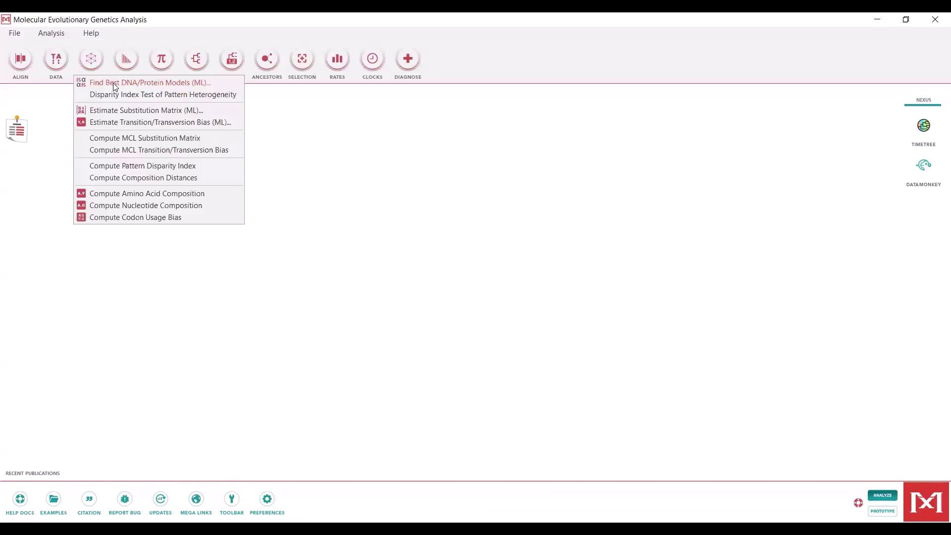
{"action": "left_click", "coordinate": [219, 87]}
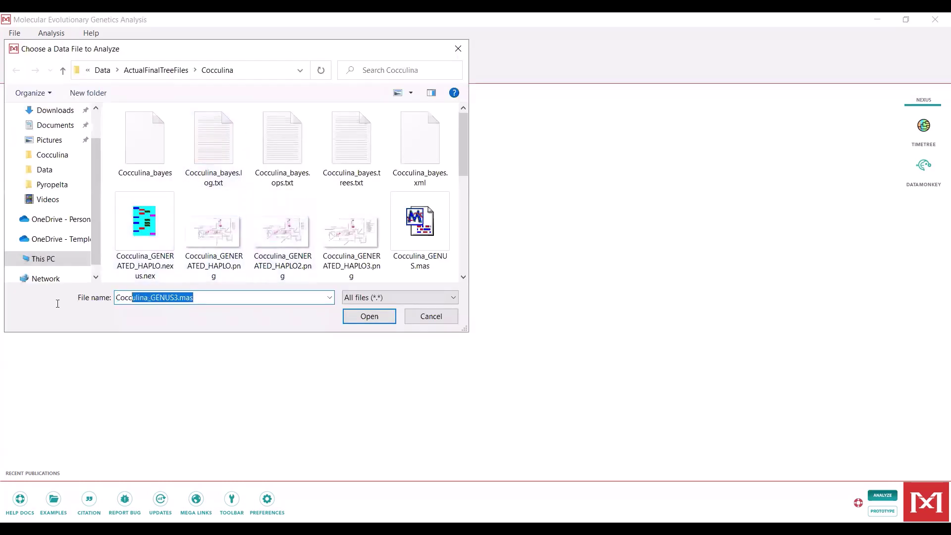
{"action": "left_click", "coordinate": [159, 296]}
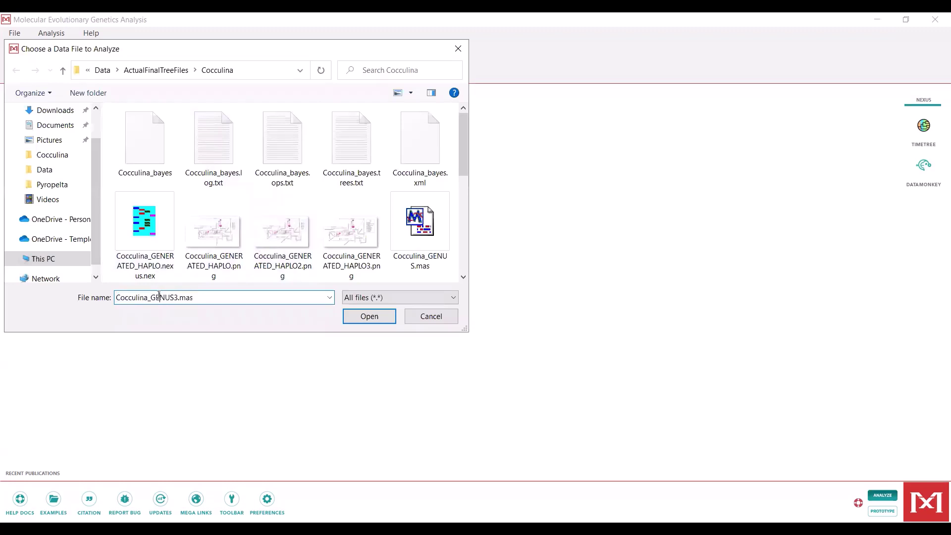
- Load Cocculina_GENUS3.mas, confirm the Nucleotide substitution type, and cancel the model settings
{"action": "left_click", "coordinate": [363, 322]}
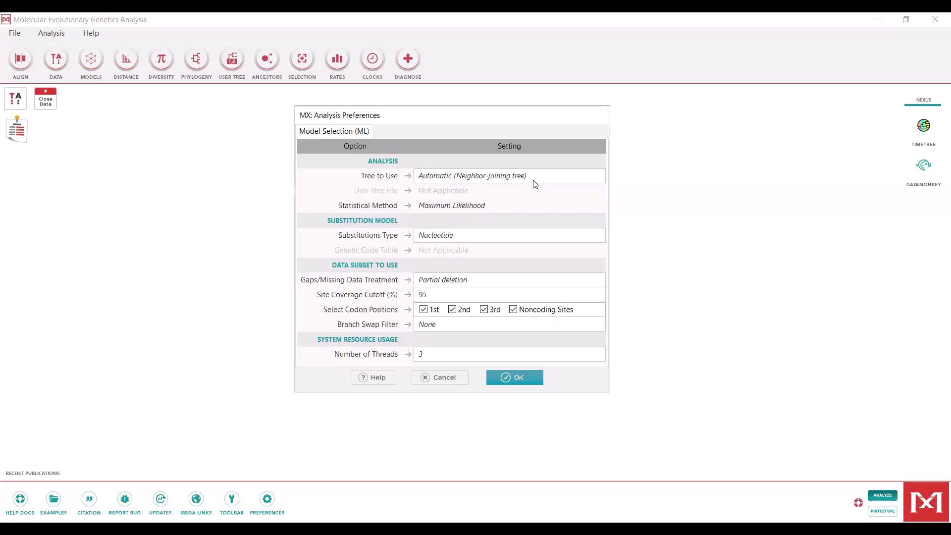
{"action": "left_click", "coordinate": [471, 237]}
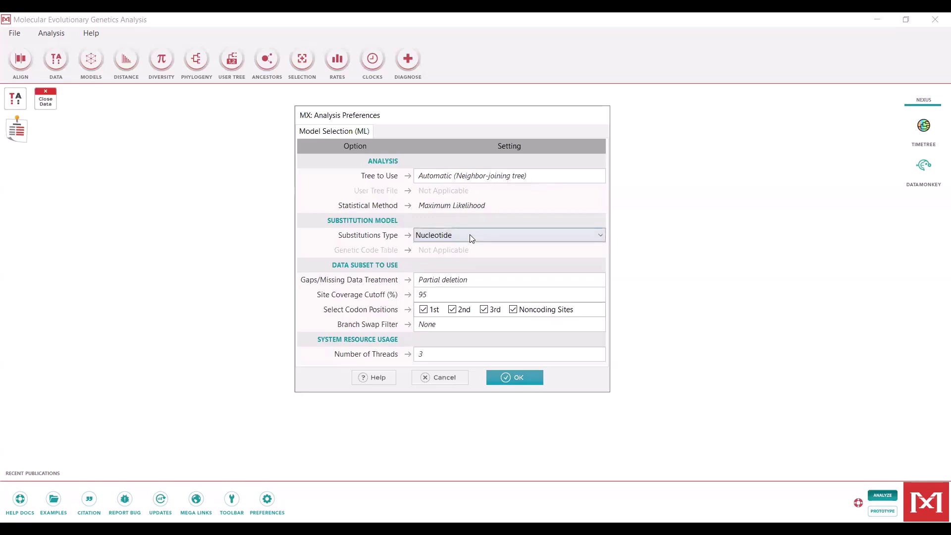
{"action": "left_click", "coordinate": [470, 238]}
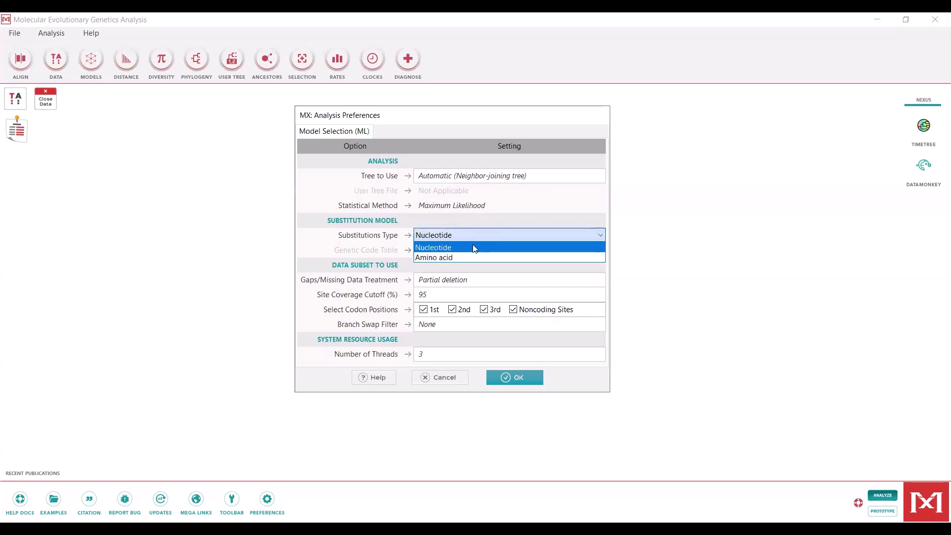
{"action": "left_click", "coordinate": [474, 248]}
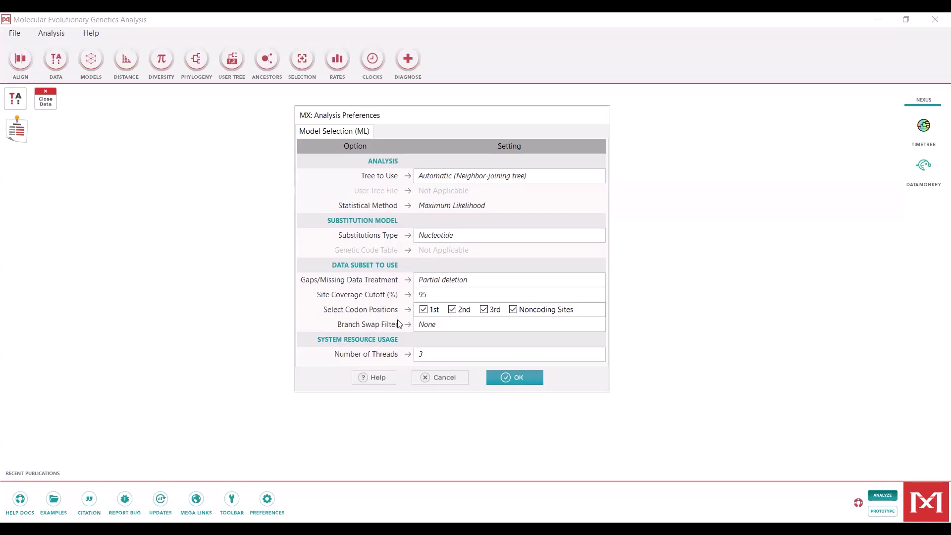
{"action": "left_click", "coordinate": [419, 377]}
- Reopen the Cocculina alignment and inspect columns around sites 51–57 and the first site
{"action": "left_click", "coordinate": [24, 126]}
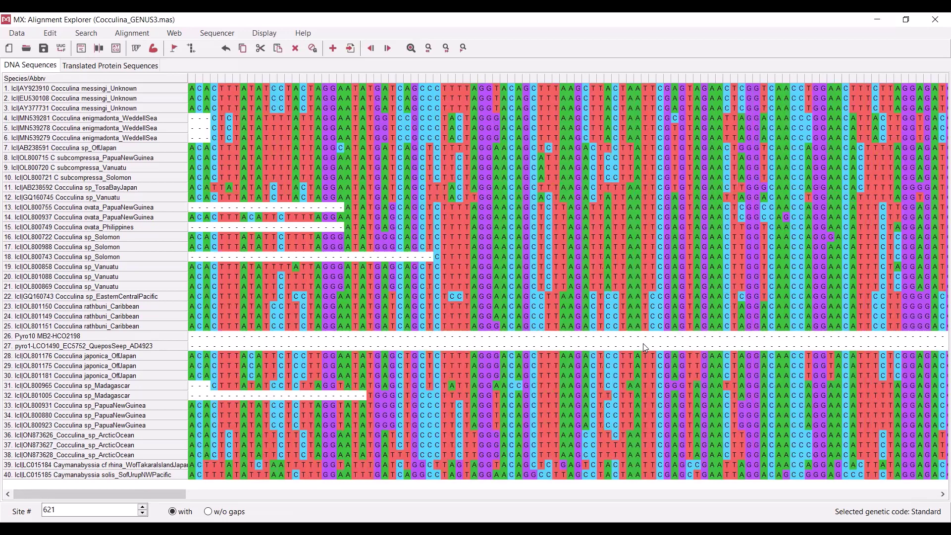
{"action": "left_click", "coordinate": [565, 79]}
{"action": "left_click", "coordinate": [585, 79]}
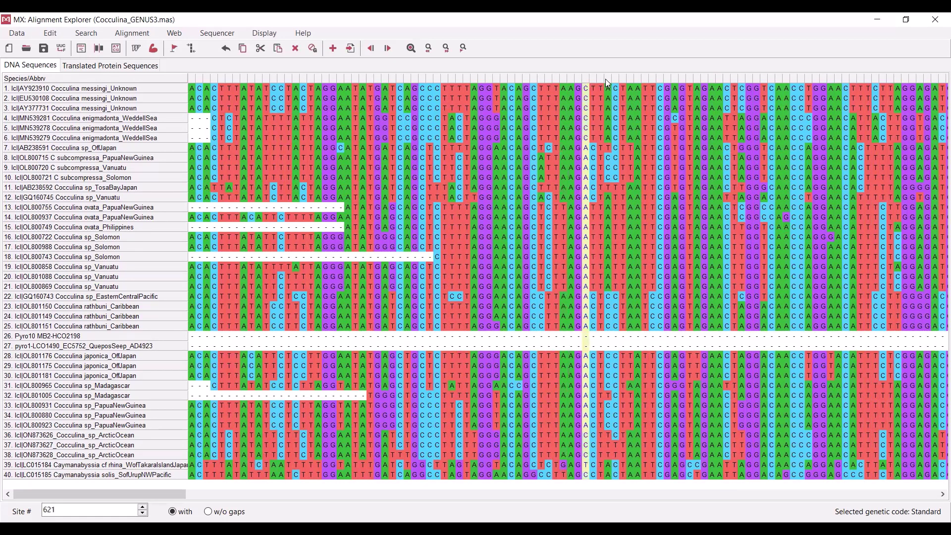
{"action": "left_click", "coordinate": [606, 79]}
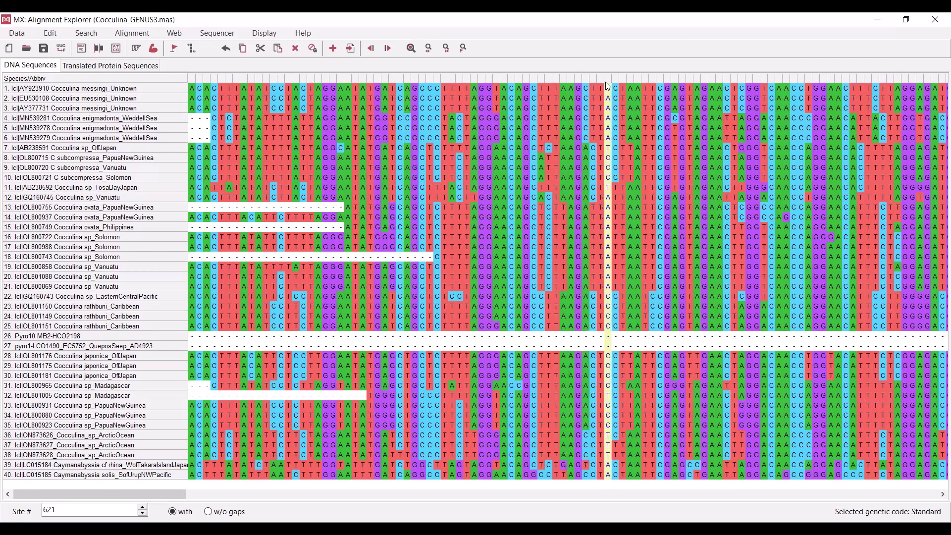
{"action": "left_click", "coordinate": [608, 337]}
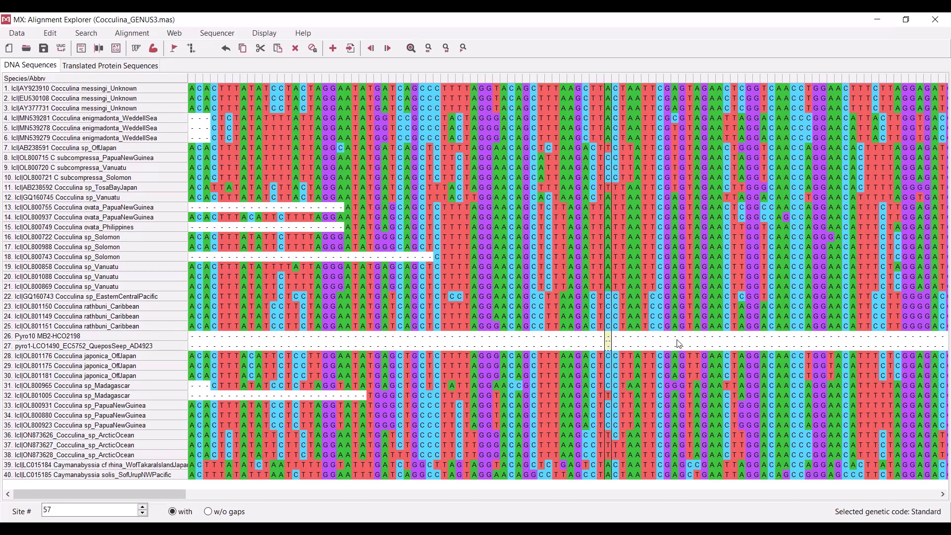
{"action": "left_click", "coordinate": [608, 88]}
{"action": "left_click", "coordinate": [607, 79]}
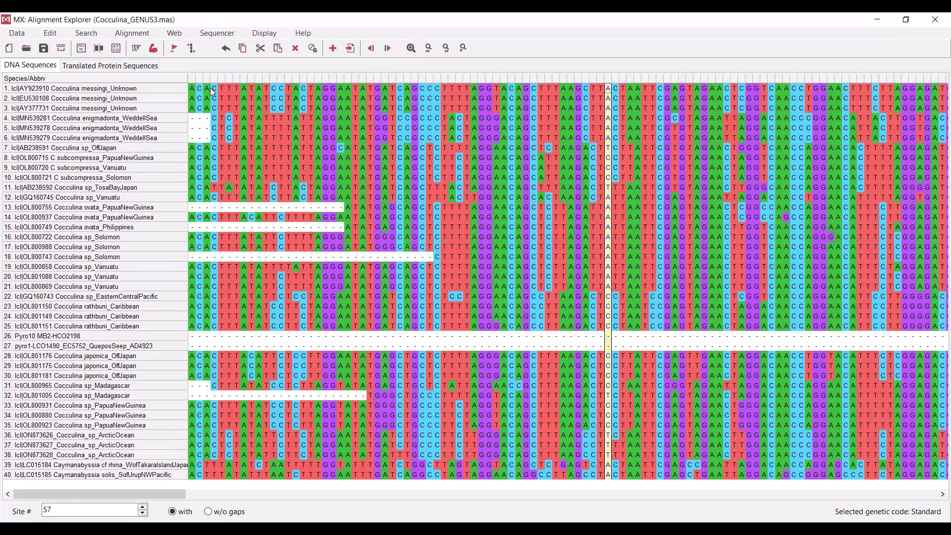
{"action": "left_click", "coordinate": [194, 81]}
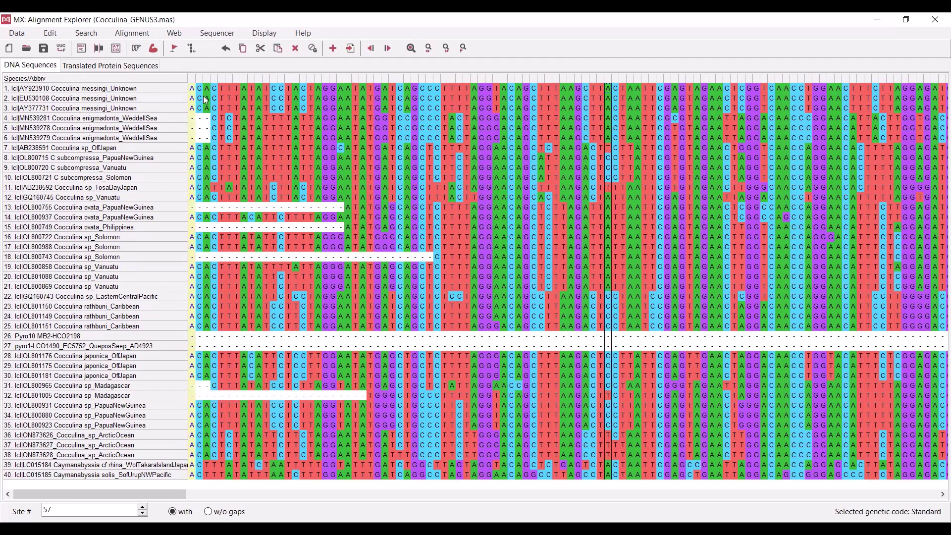
{"action": "left_click", "coordinate": [187, 76]}
{"action": "left_click", "coordinate": [192, 79]}
{"action": "left_click", "coordinate": [291, 429]}
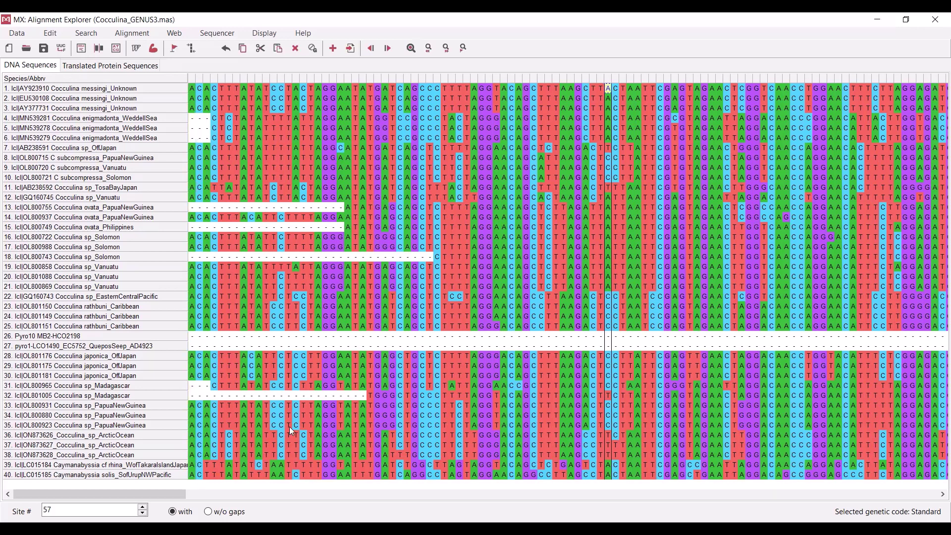
- Start Find Best DNA/Protein Models (ML) from the MEGA main window
{"action": "key", "text": "alt+Tab"}
{"action": "left_click", "coordinate": [90, 60]}
{"action": "left_click", "coordinate": [105, 87]}
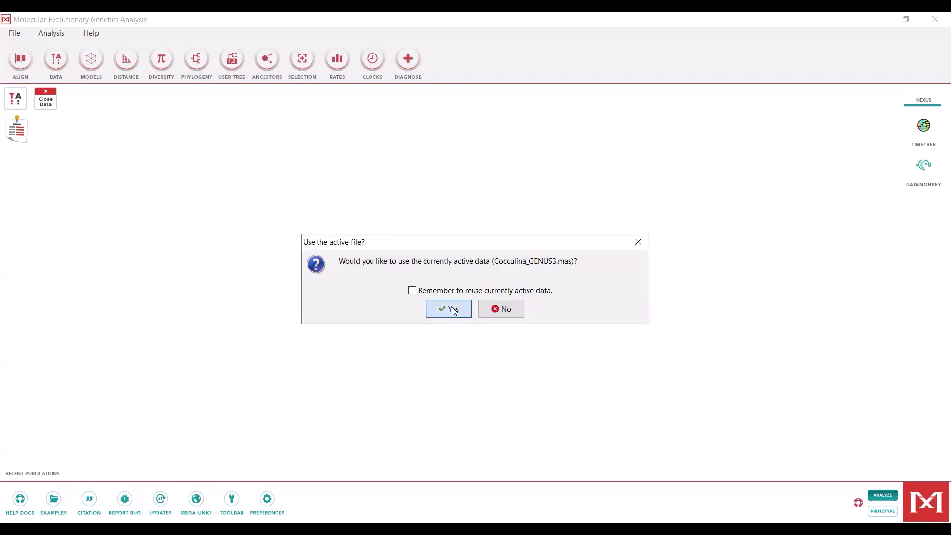
- Use the active data with gaps treatment set to Partial deletion at 95% site coverage
{"action": "left_click", "coordinate": [453, 311]}
{"action": "left_click", "coordinate": [431, 299]}
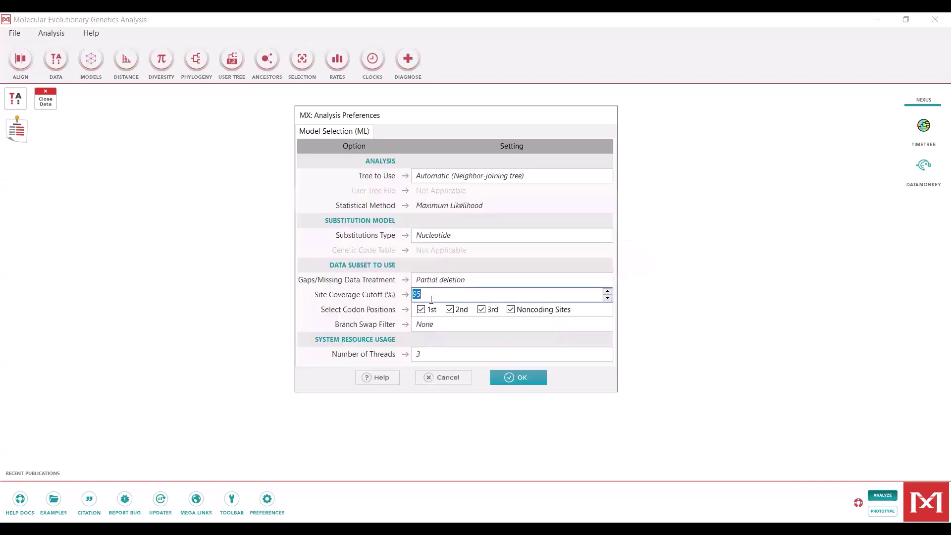
{"action": "left_click", "coordinate": [376, 320]}
{"action": "left_click", "coordinate": [452, 281]}
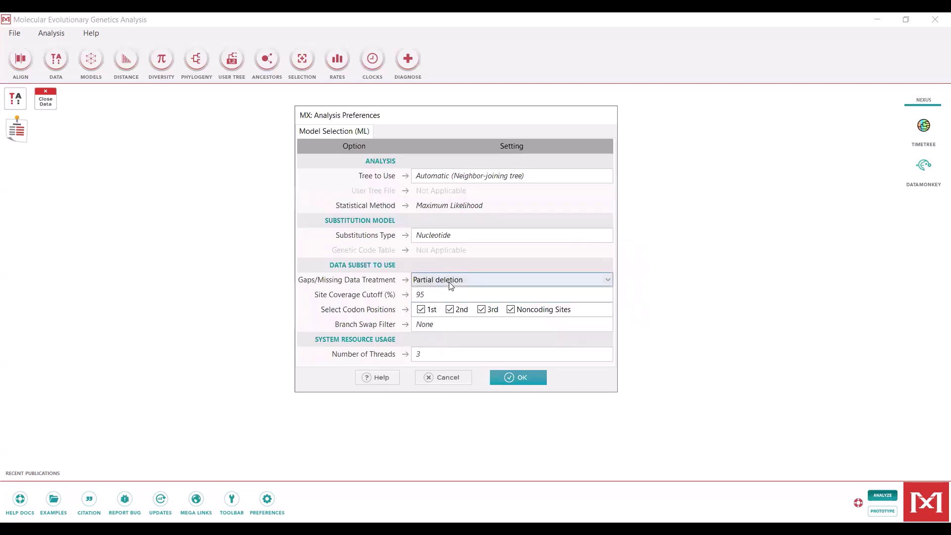
{"action": "left_click", "coordinate": [451, 281]}
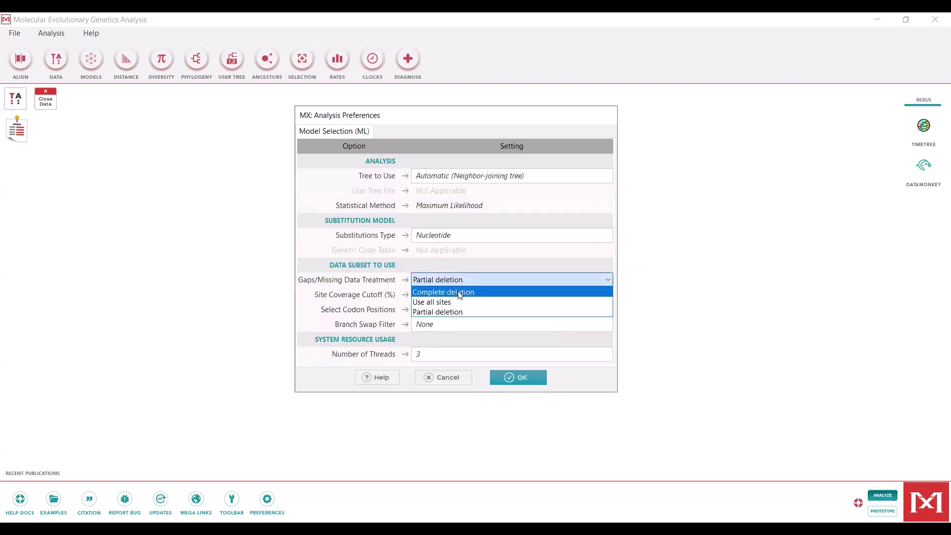
{"action": "left_click", "coordinate": [517, 295]}
{"action": "left_click", "coordinate": [483, 285]}
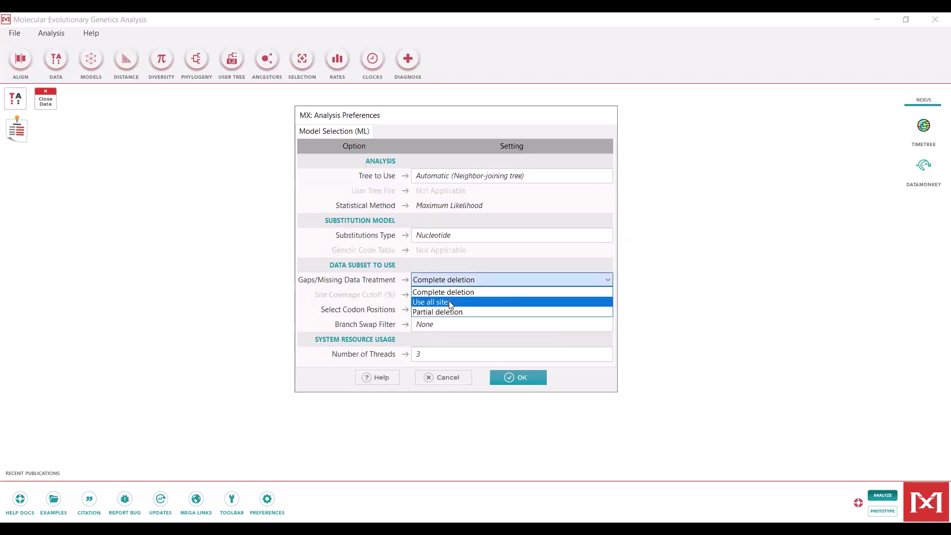
{"action": "left_click", "coordinate": [588, 298]}
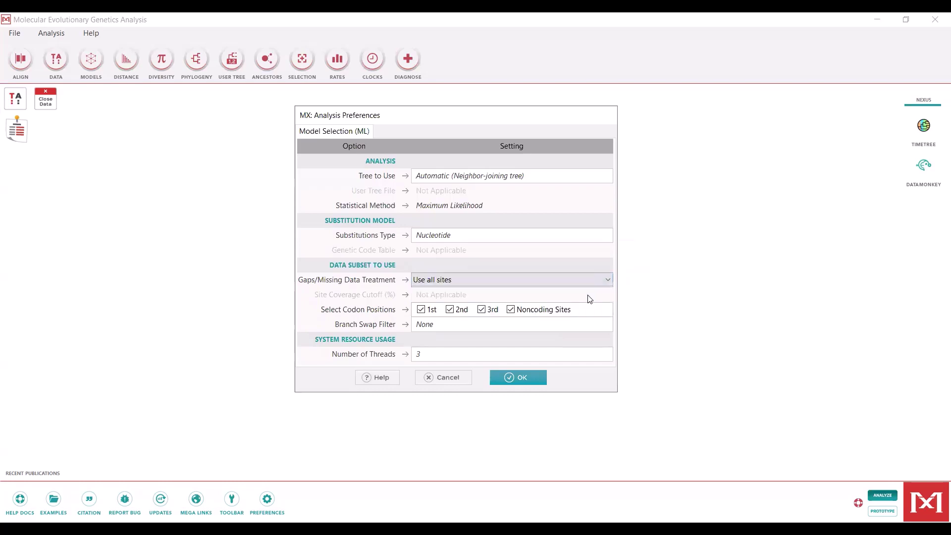
{"action": "left_click", "coordinate": [512, 279]}
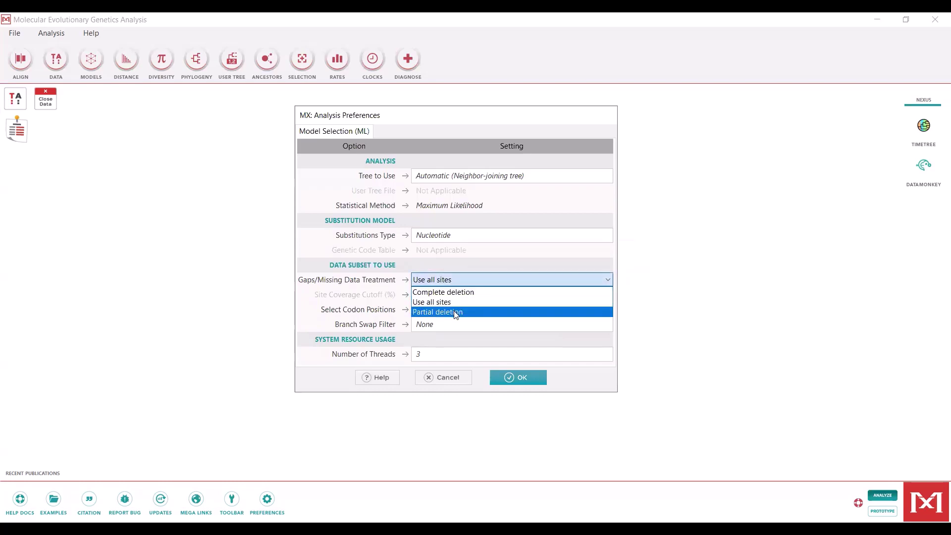
{"action": "left_click", "coordinate": [456, 313]}
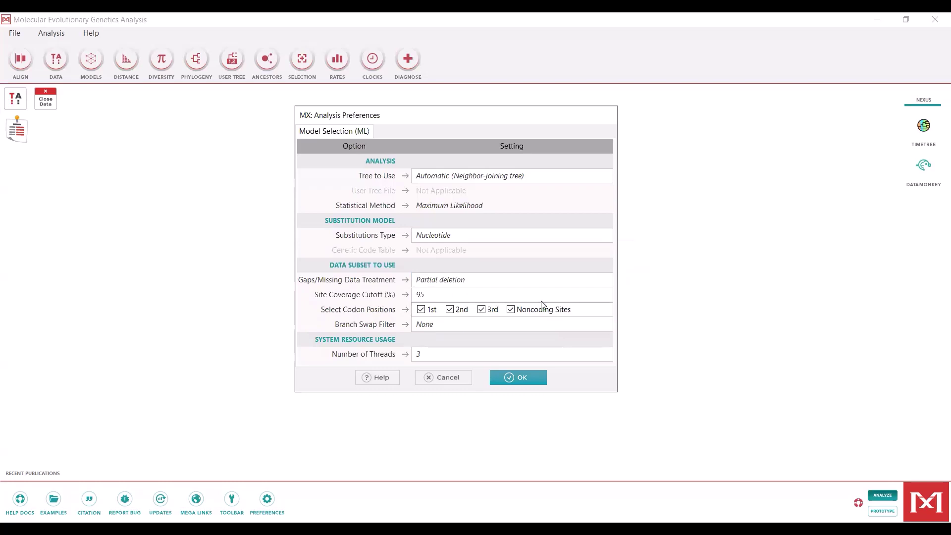
- Keep 1st, 2nd and 3rd codon positions included, re-checking them after the no-positions error
{"action": "left_click", "coordinate": [511, 310]}
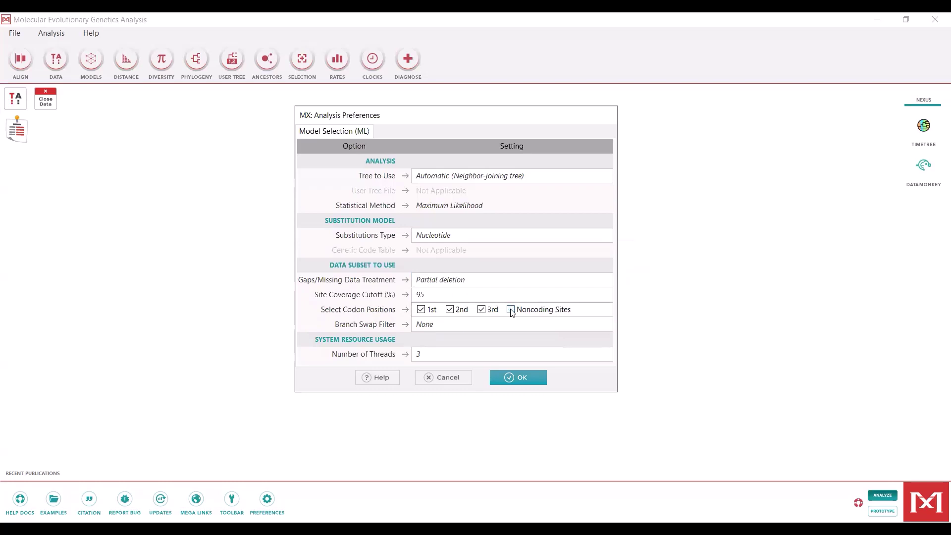
{"action": "left_click", "coordinate": [481, 310]}
{"action": "left_click", "coordinate": [449, 312]}
{"action": "left_click", "coordinate": [421, 313]}
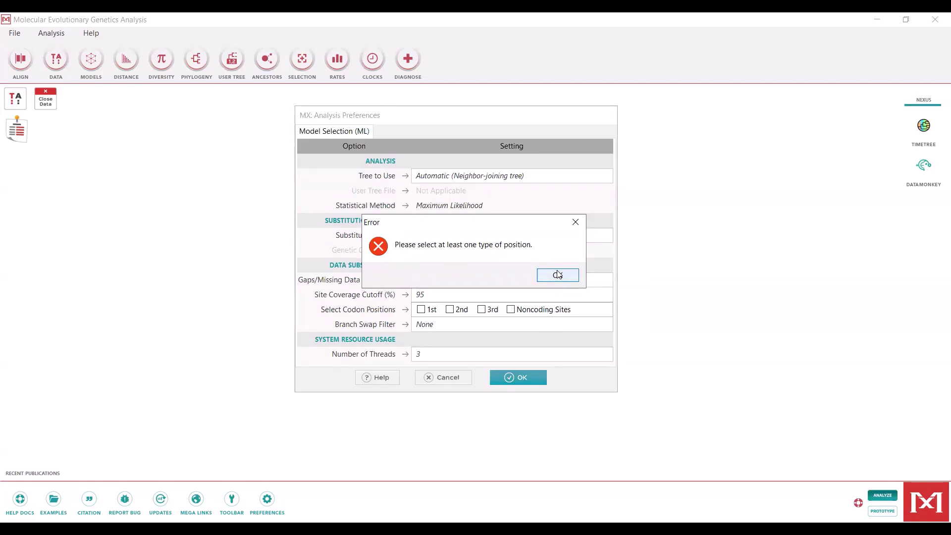
{"action": "left_click", "coordinate": [558, 274]}
{"action": "left_click", "coordinate": [421, 309]}
{"action": "left_click", "coordinate": [481, 309]}
{"action": "left_click", "coordinate": [449, 310]}
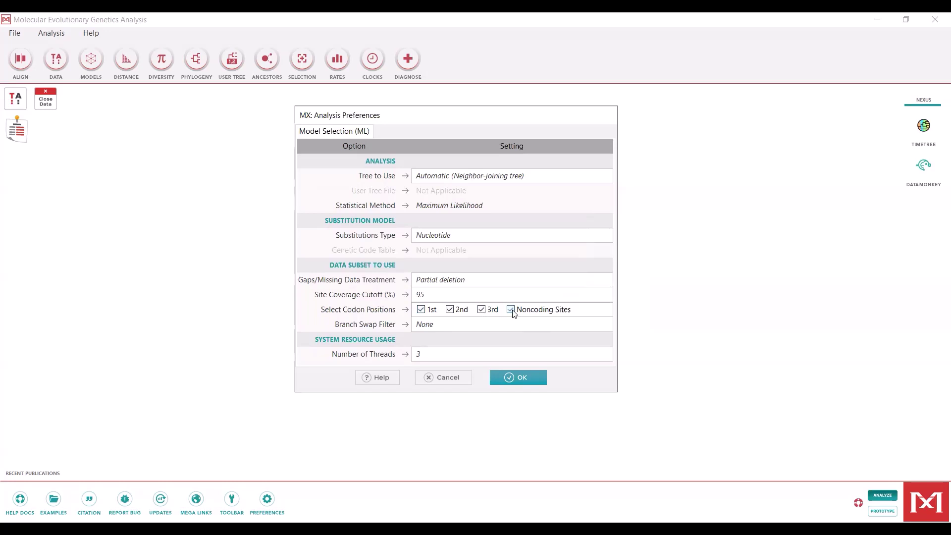
- Run the model search and maximize the results table, highlighting the top model GTR+G+I
{"action": "left_click", "coordinate": [525, 379]}
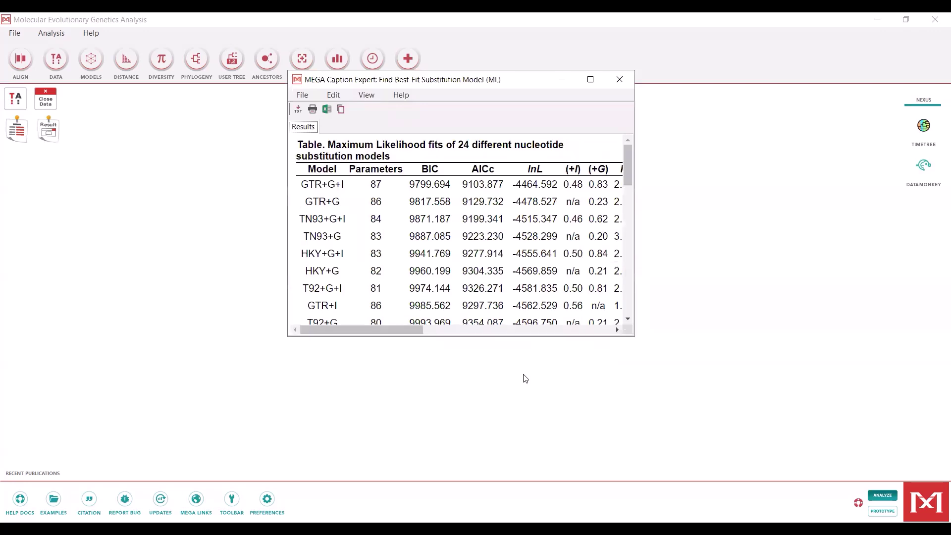
{"action": "left_click", "coordinate": [589, 79]}
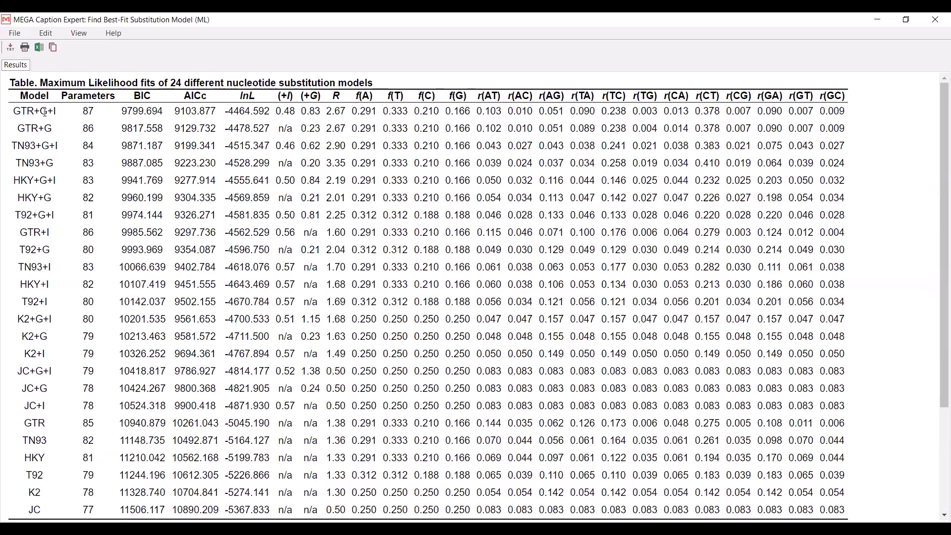
{"action": "left_click_drag", "start_coordinate": [12, 112], "coordinate": [59, 117]}
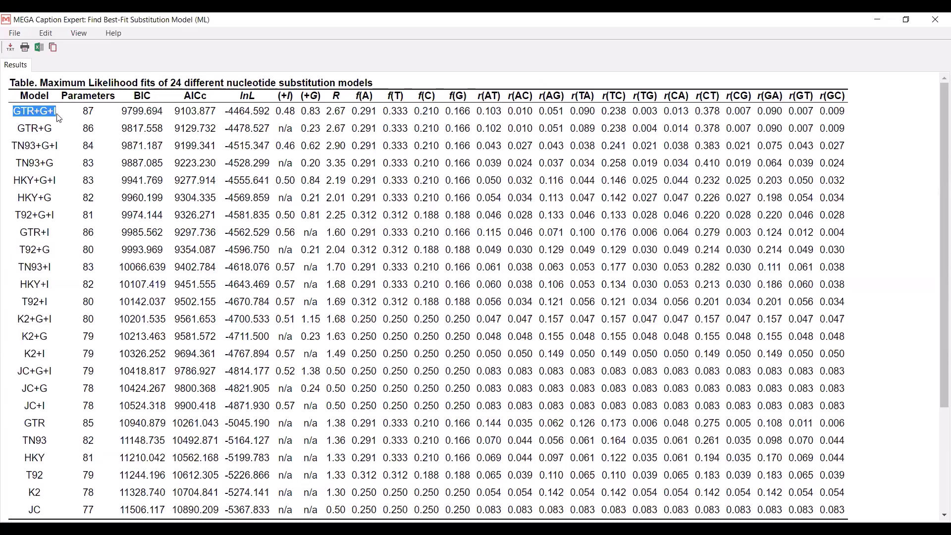
{"action": "left_click", "coordinate": [58, 117]}
- Read the note on invariable sites, Gamma distribution and model abbreviations, then scroll back up
{"action": "scroll", "coordinate": [674, 399], "scroll_direction": "down", "scroll_amount": 4}
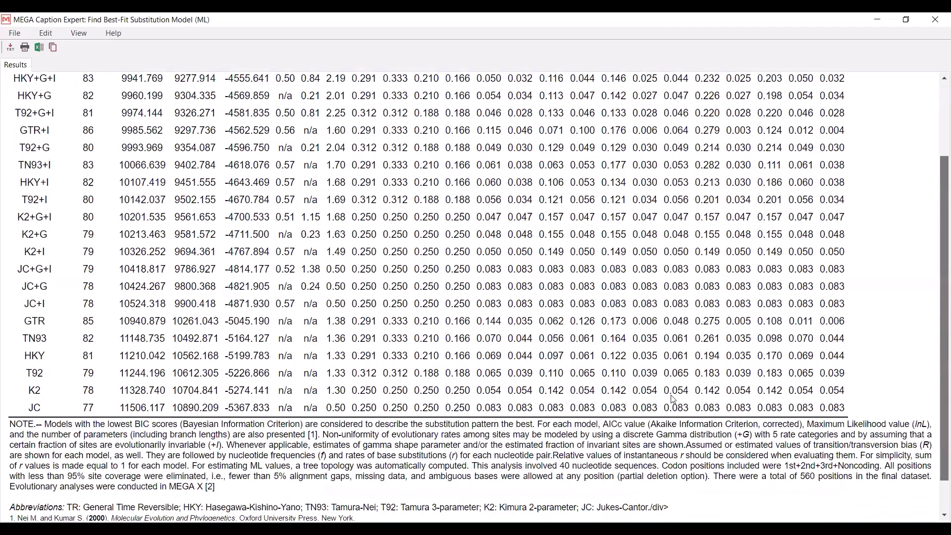
{"action": "scroll", "coordinate": [674, 399], "scroll_direction": "down", "scroll_amount": 2}
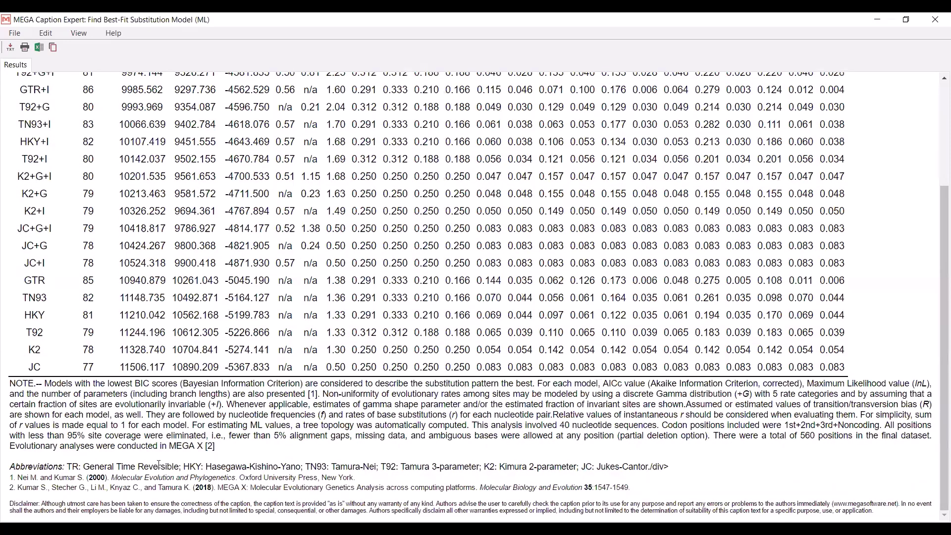
{"action": "left_click_drag", "start_coordinate": [67, 466], "coordinate": [651, 468]}
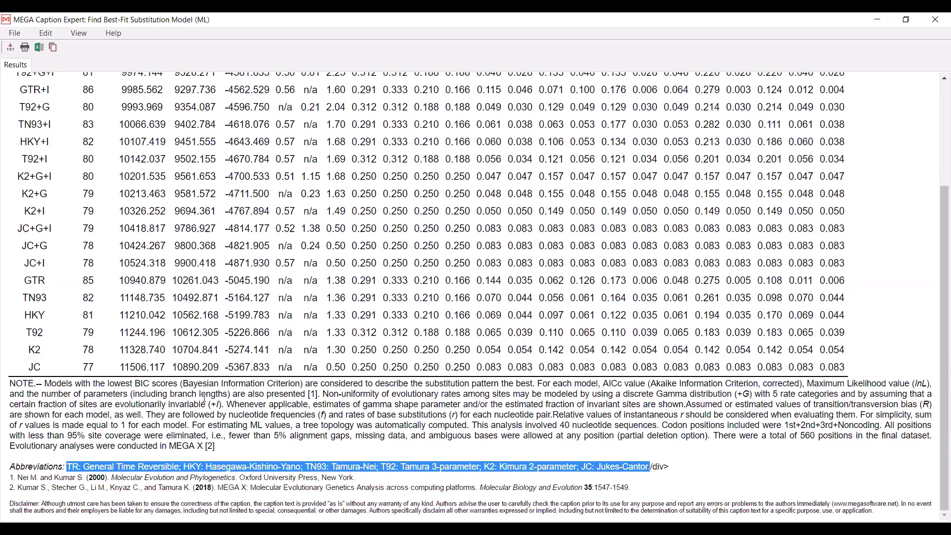
{"action": "left_click_drag", "start_coordinate": [224, 405], "coordinate": [80, 405]}
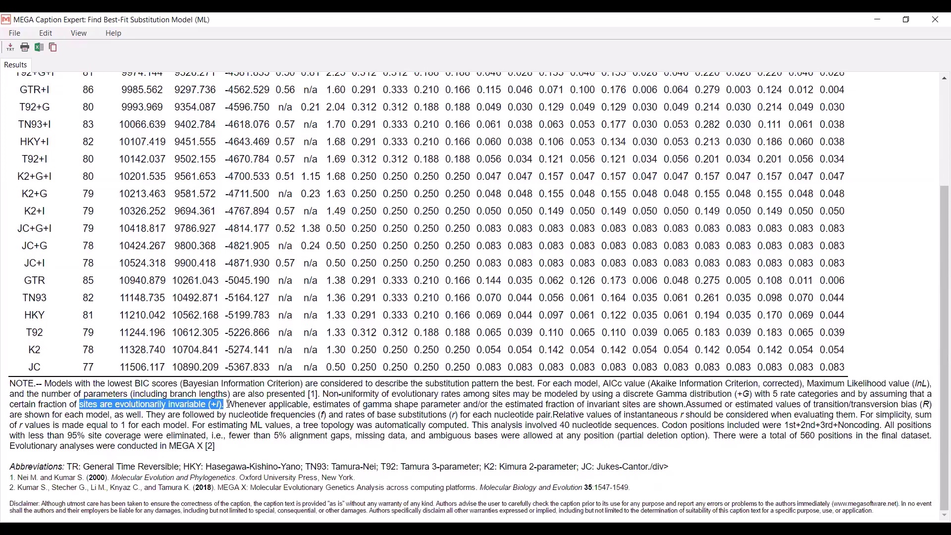
{"action": "left_click", "coordinate": [752, 394]}
{"action": "left_click_drag", "start_coordinate": [751, 394], "coordinate": [656, 394]}
{"action": "left_click", "coordinate": [818, 414]}
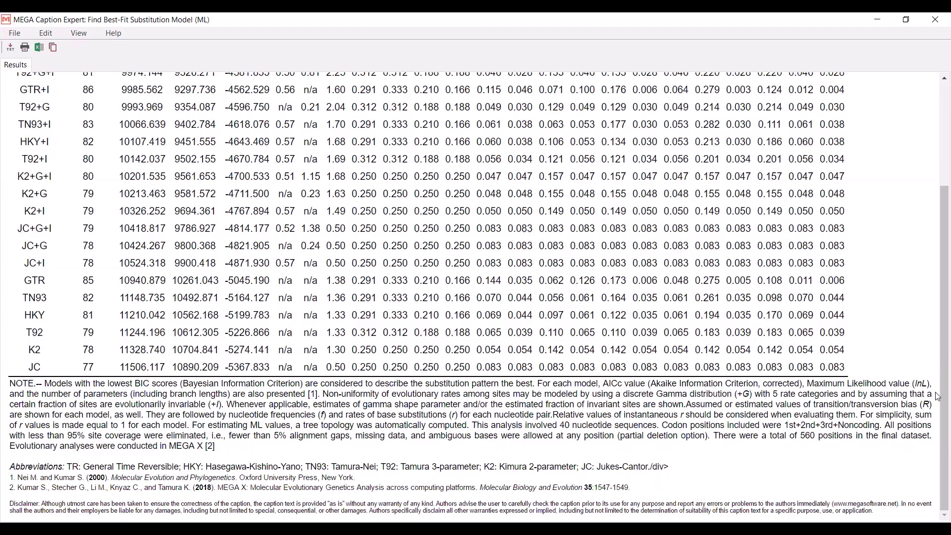
{"action": "left_click_drag", "start_coordinate": [941, 312], "coordinate": [934, 206]}
{"action": "scroll", "coordinate": [271, 195], "scroll_direction": "up", "scroll_amount": 1}
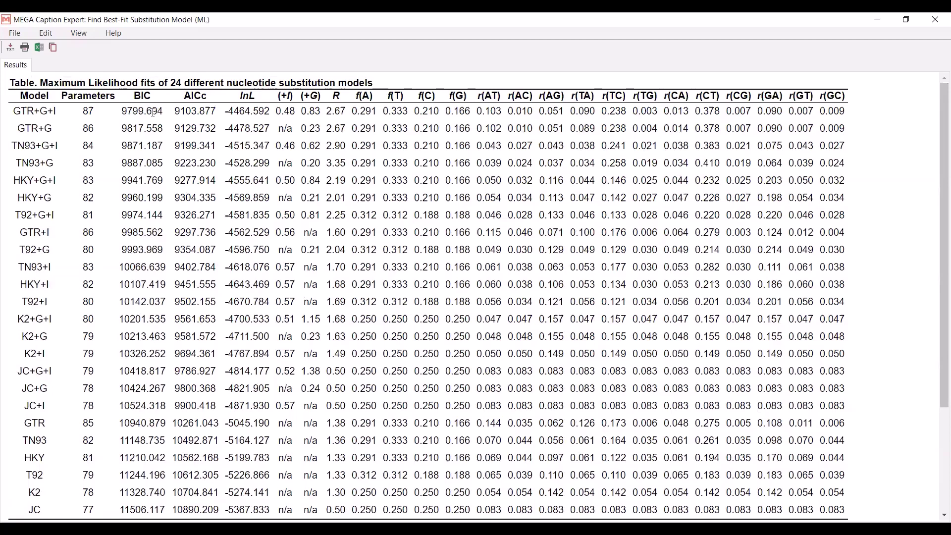
- Start Construct/Test Maximum Likelihood Tree using the active Cocculina_GENUS3.mas data
{"action": "left_click", "coordinate": [877, 20]}
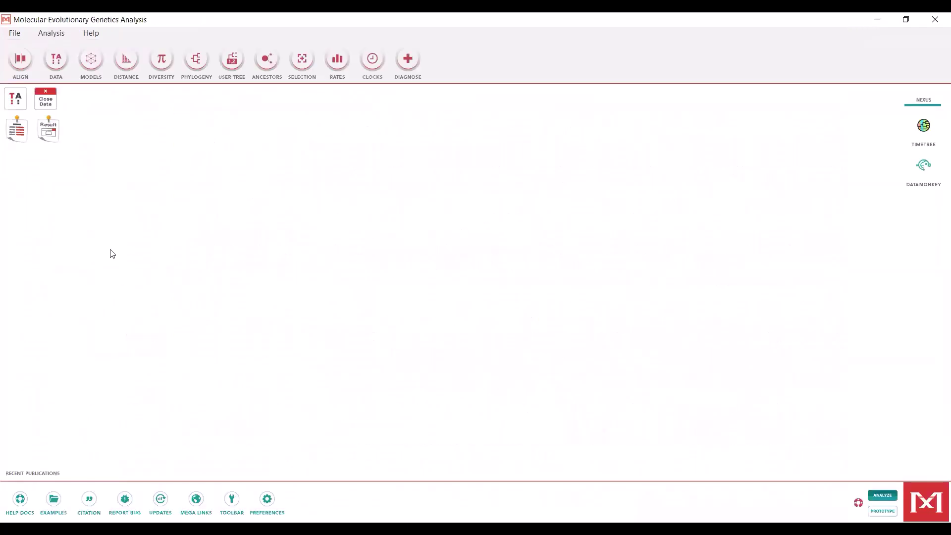
{"action": "left_click", "coordinate": [54, 142]}
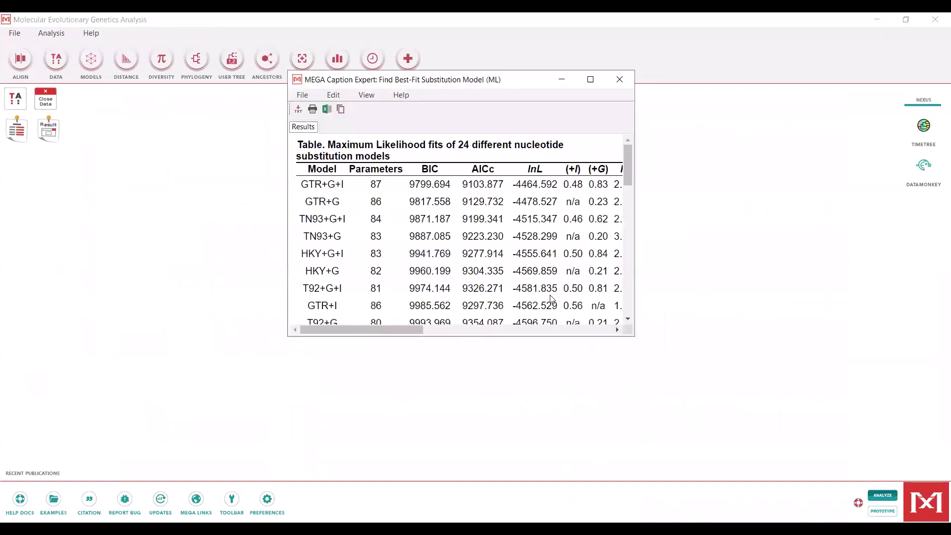
{"action": "left_click", "coordinate": [561, 87]}
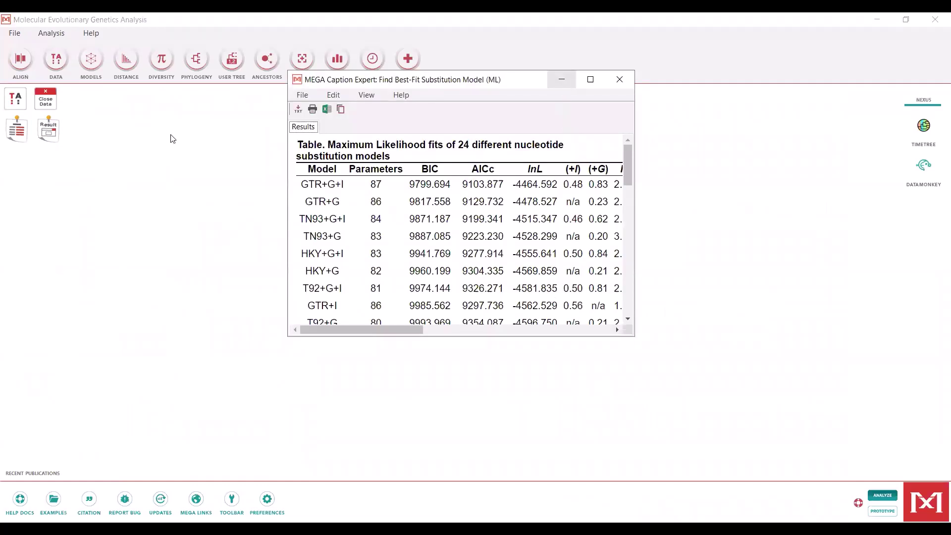
{"action": "left_click", "coordinate": [202, 72]}
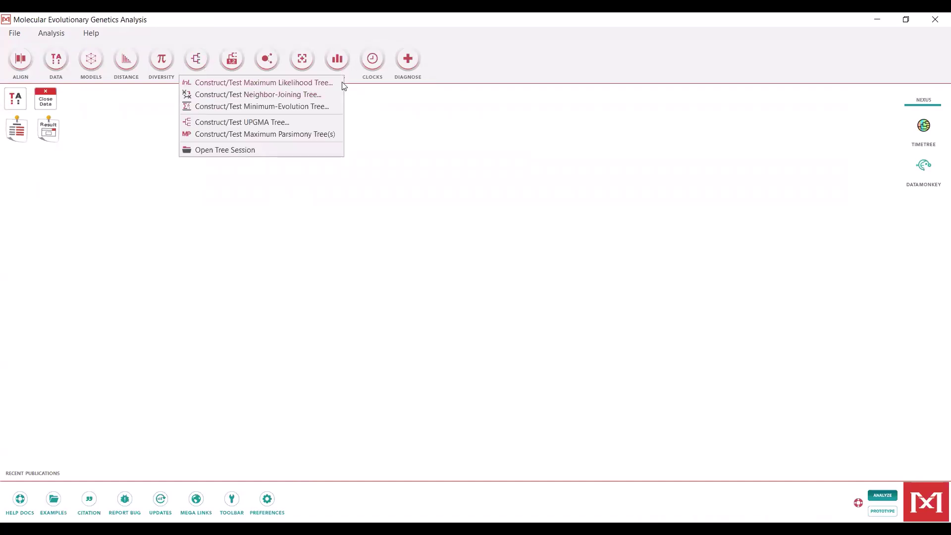
{"action": "left_click", "coordinate": [322, 82]}
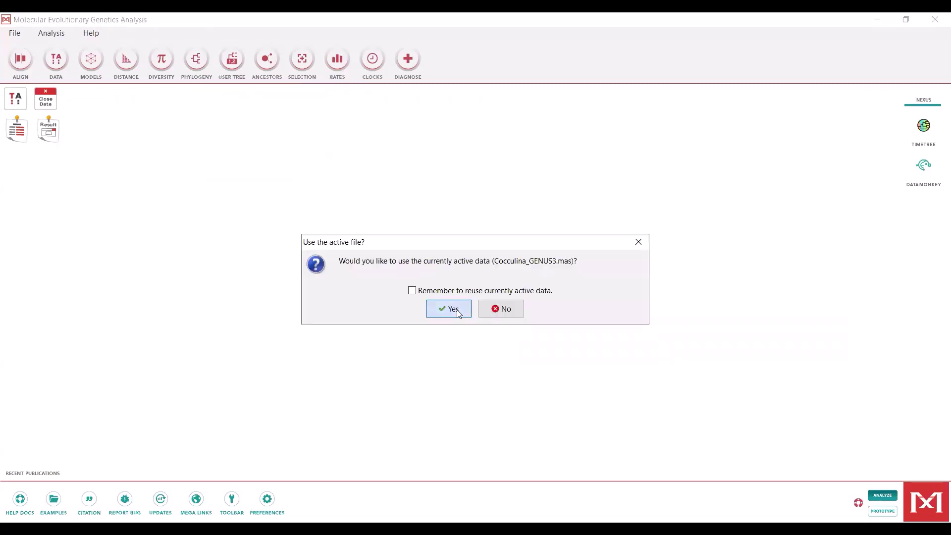
{"action": "left_click", "coordinate": [458, 312]}
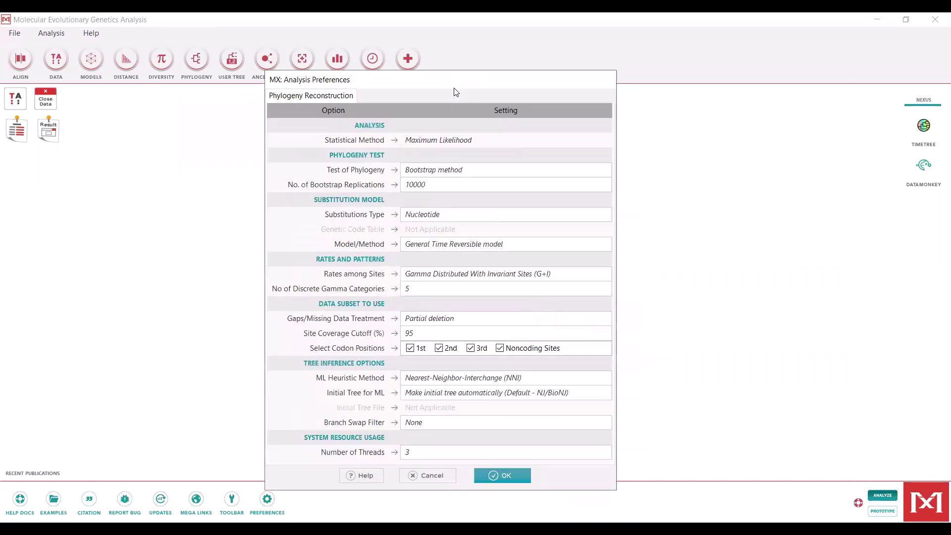
- Set Test of Phylogeny to None and keep the General Time Reversible substitution model
{"action": "left_click", "coordinate": [471, 170]}
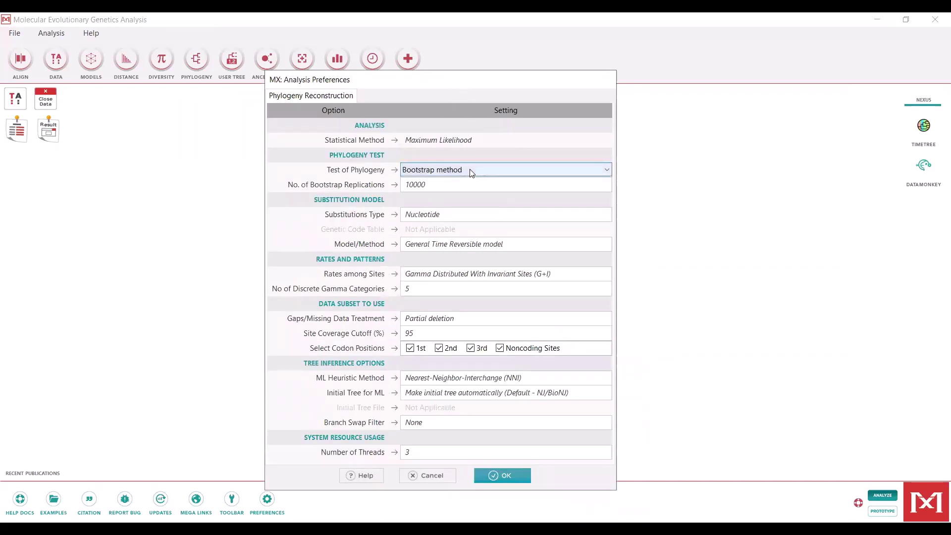
{"action": "left_click", "coordinate": [472, 171]}
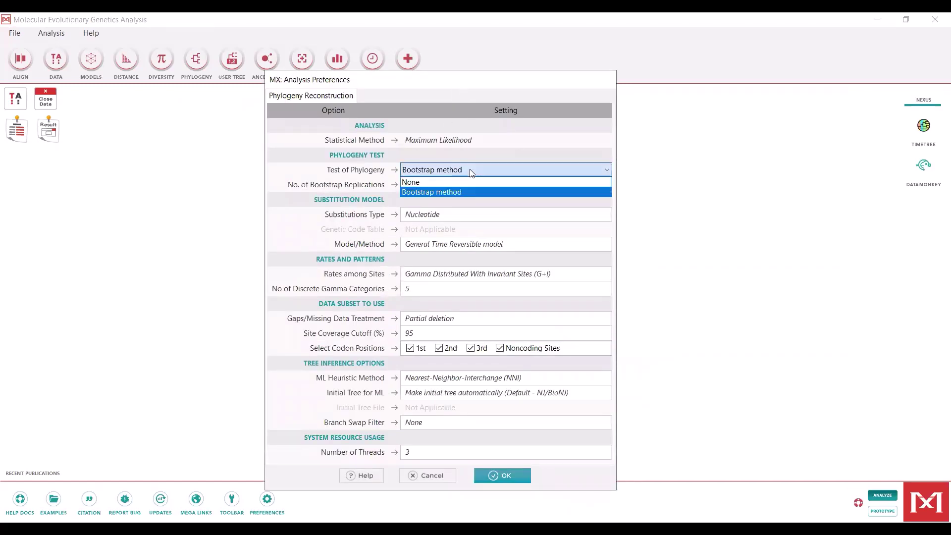
{"action": "left_click", "coordinate": [443, 186]}
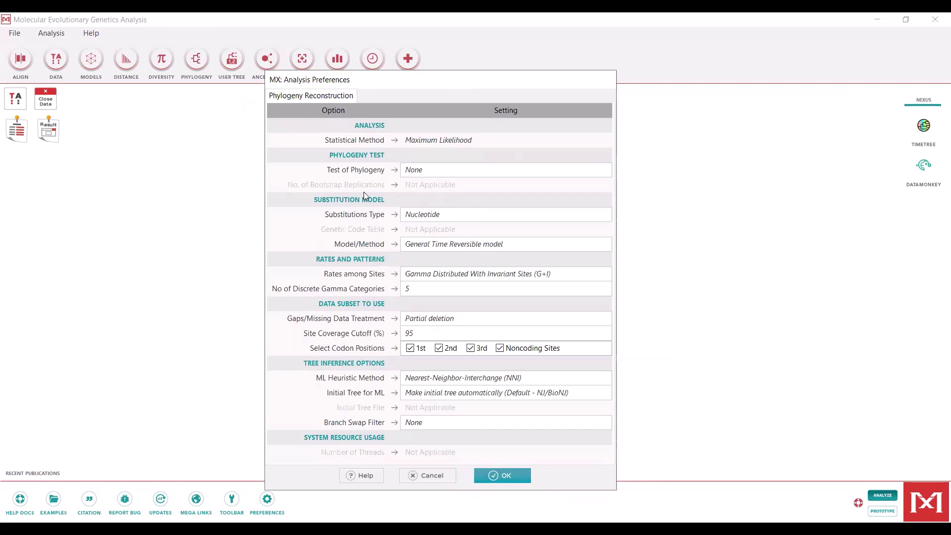
{"action": "left_click", "coordinate": [442, 215]}
{"action": "left_click", "coordinate": [489, 250]}
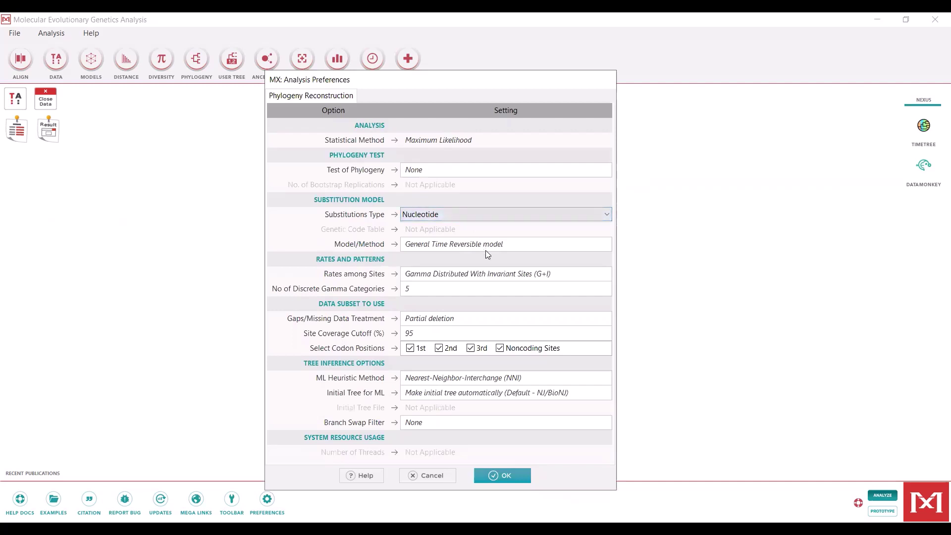
{"action": "left_click", "coordinate": [515, 245]}
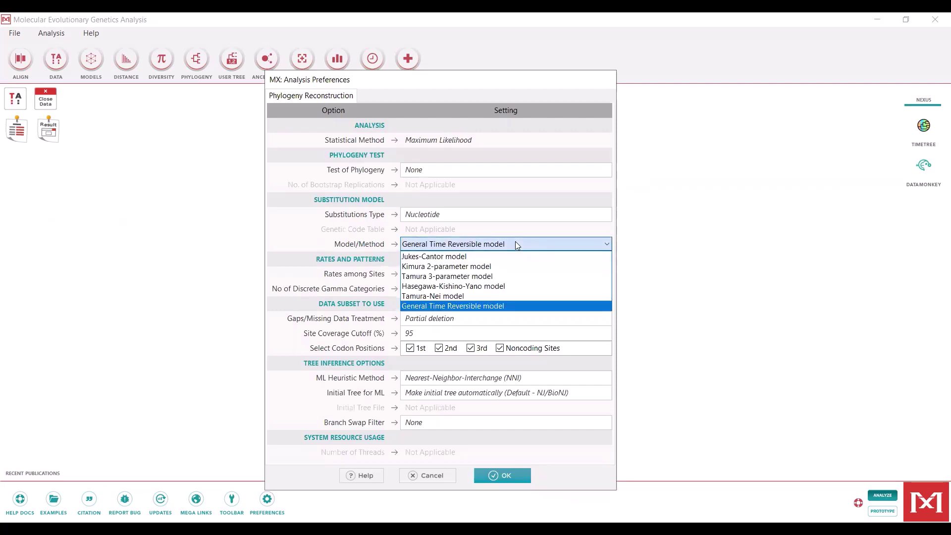
{"action": "left_click", "coordinate": [515, 244]}
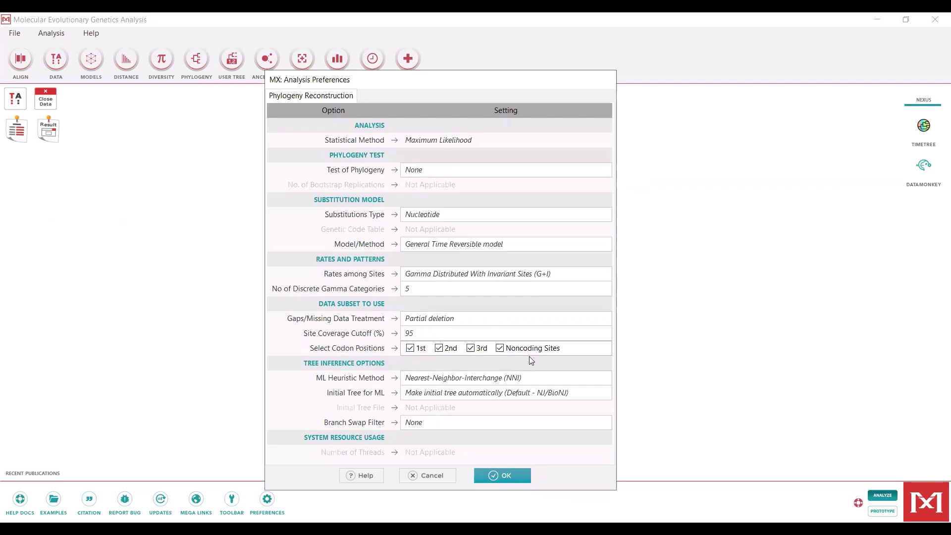
- Run the maximum likelihood tree search, then read the tree caption and its references 1 and 2
{"action": "left_click", "coordinate": [500, 475]}
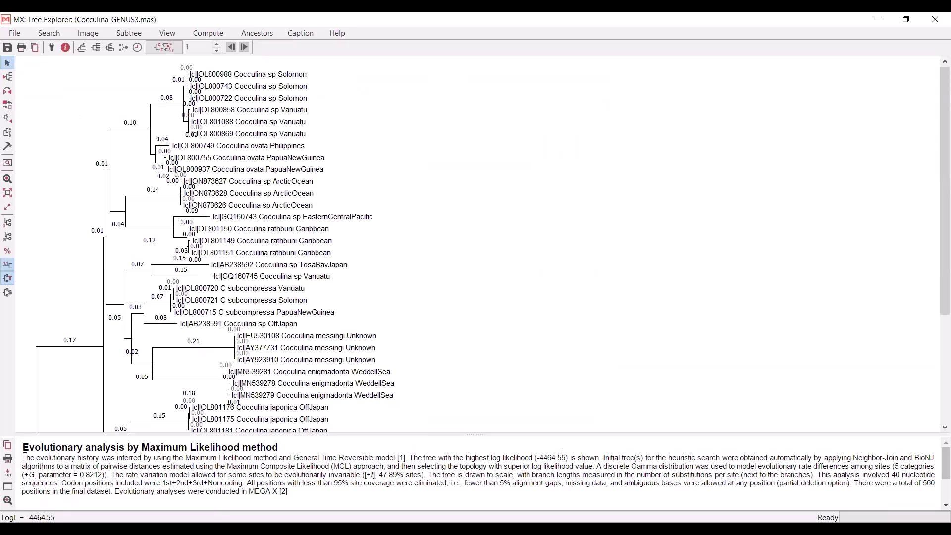
{"action": "left_click_drag", "start_coordinate": [25, 456], "coordinate": [333, 505]}
{"action": "left_click", "coordinate": [333, 505]}
{"action": "scroll", "coordinate": [238, 486], "scroll_direction": "down", "scroll_amount": 2}
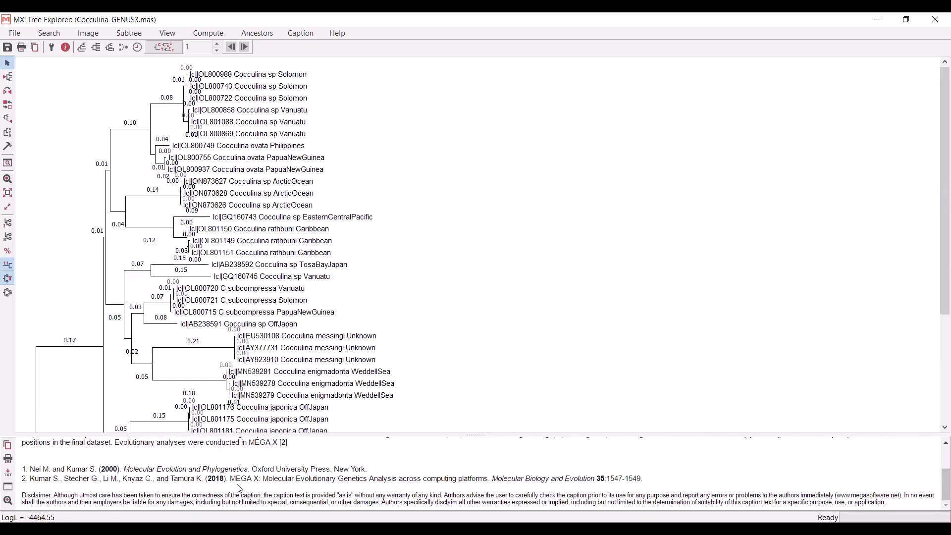
{"action": "left_click_drag", "start_coordinate": [31, 469], "coordinate": [23, 459]}
{"action": "left_click_drag", "start_coordinate": [403, 468], "coordinate": [648, 483]}
{"action": "left_click", "coordinate": [649, 483]}
- Highlight the caption's counts of 40 nucleotide sequences and 560 positions
{"action": "scroll", "coordinate": [649, 483], "scroll_direction": "up", "scroll_amount": 3}
{"action": "left_click_drag", "start_coordinate": [892, 474], "coordinate": [936, 474]}
{"action": "left_click", "coordinate": [888, 483]}
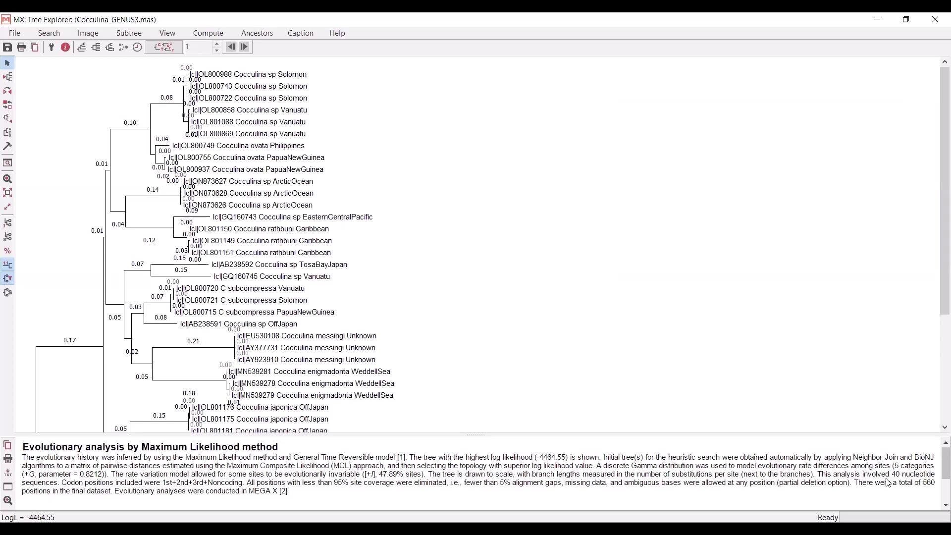
{"action": "left_click_drag", "start_coordinate": [923, 483], "coordinate": [937, 483]}
{"action": "left_click", "coordinate": [938, 489]}
- Scroll through the ML tree results and begin closing Tree Explorer, but cancel
{"action": "scroll", "coordinate": [401, 281], "scroll_direction": "down", "scroll_amount": 2}
{"action": "scroll", "coordinate": [401, 281], "scroll_direction": "down", "scroll_amount": 6}
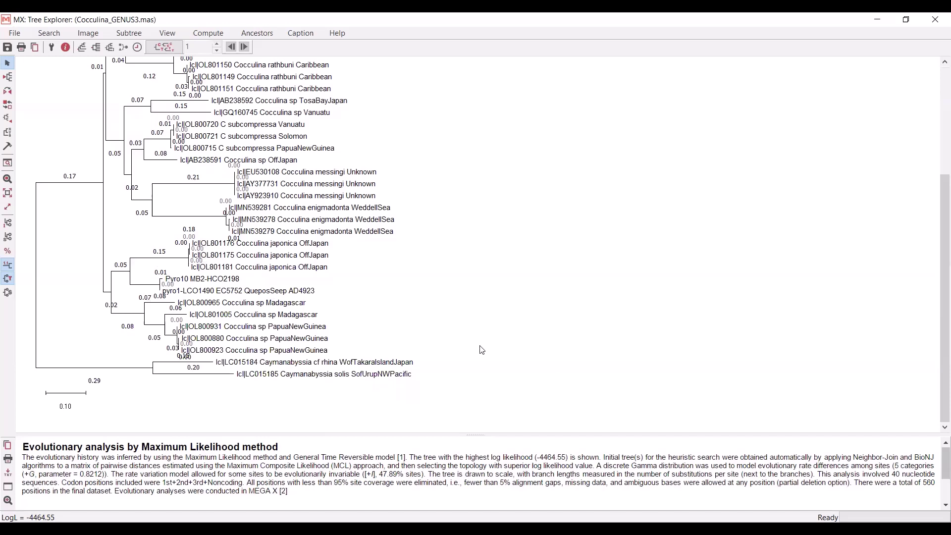
{"action": "scroll", "coordinate": [558, 365], "scroll_direction": "up", "scroll_amount": 4}
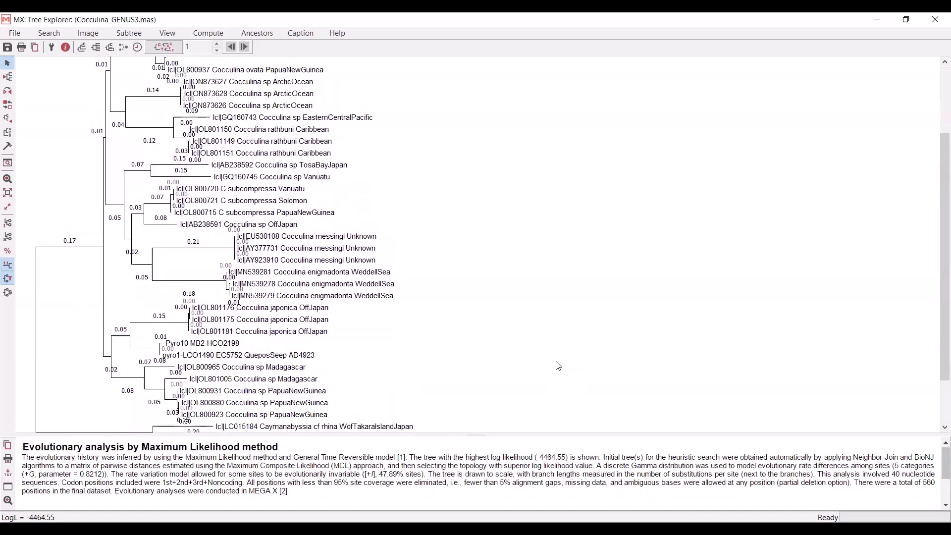
{"action": "scroll", "coordinate": [558, 365], "scroll_direction": "up", "scroll_amount": 6}
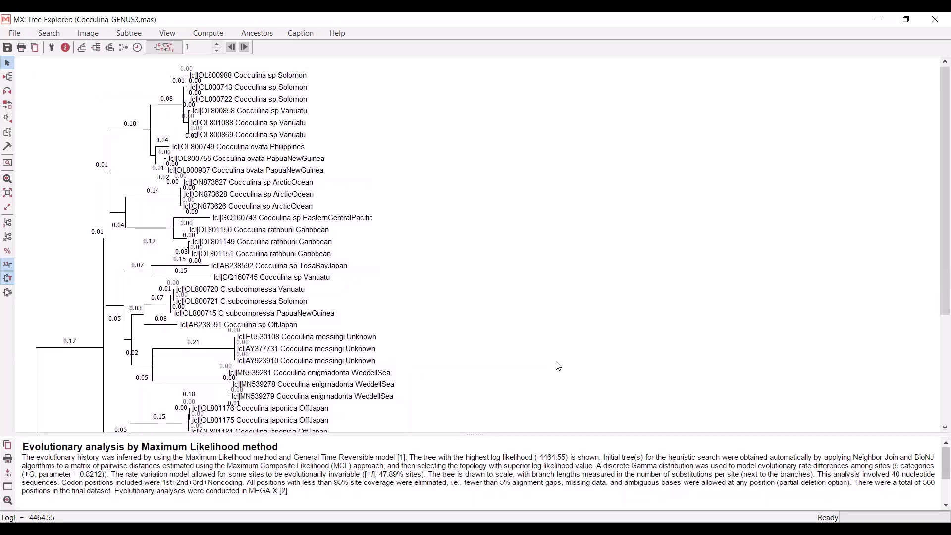
{"action": "left_click", "coordinate": [936, 21]}
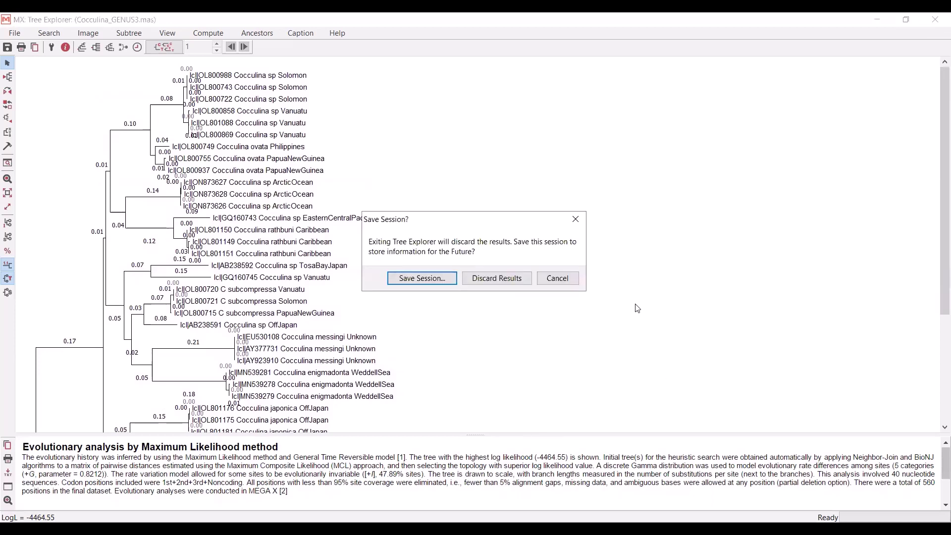
{"action": "left_click", "coordinate": [561, 282]}
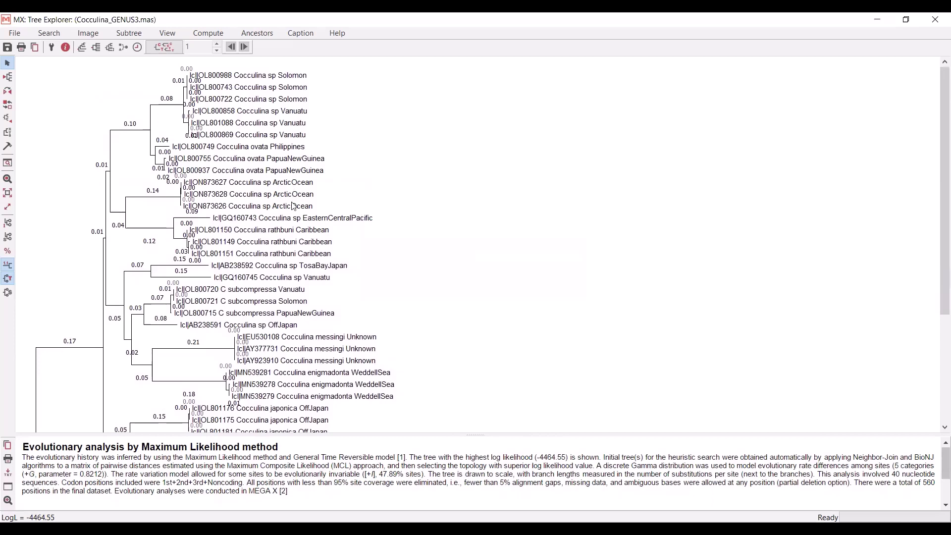
- Close Tree Explorer, discard the ML results without saving, and reopen the Phylogeny methods list
{"action": "scroll", "coordinate": [294, 206], "scroll_direction": "down", "scroll_amount": 2}
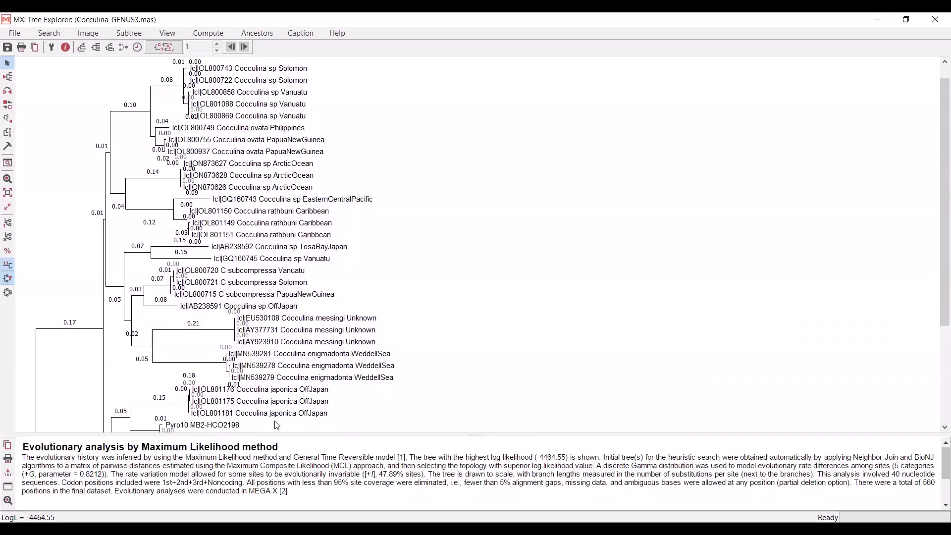
{"action": "scroll", "coordinate": [277, 426], "scroll_direction": "down", "scroll_amount": 1}
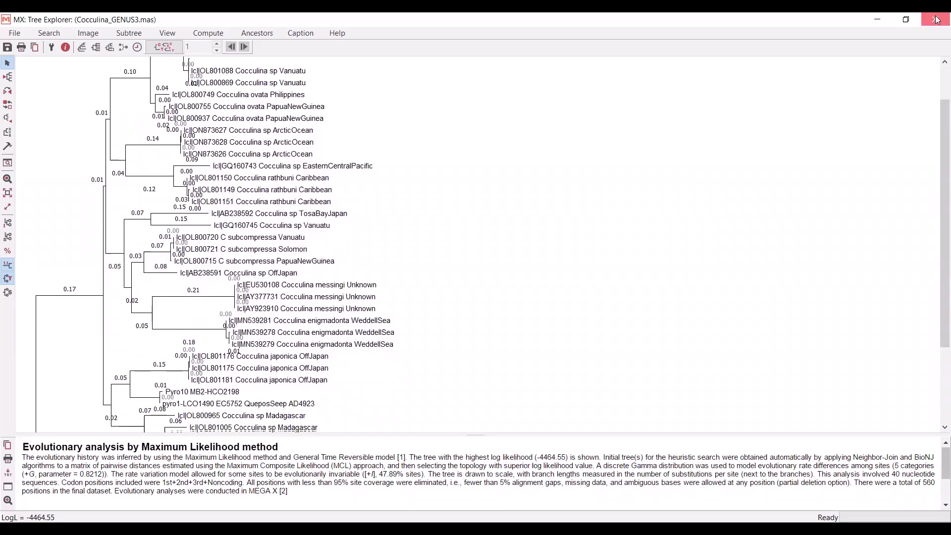
{"action": "left_click", "coordinate": [936, 19]}
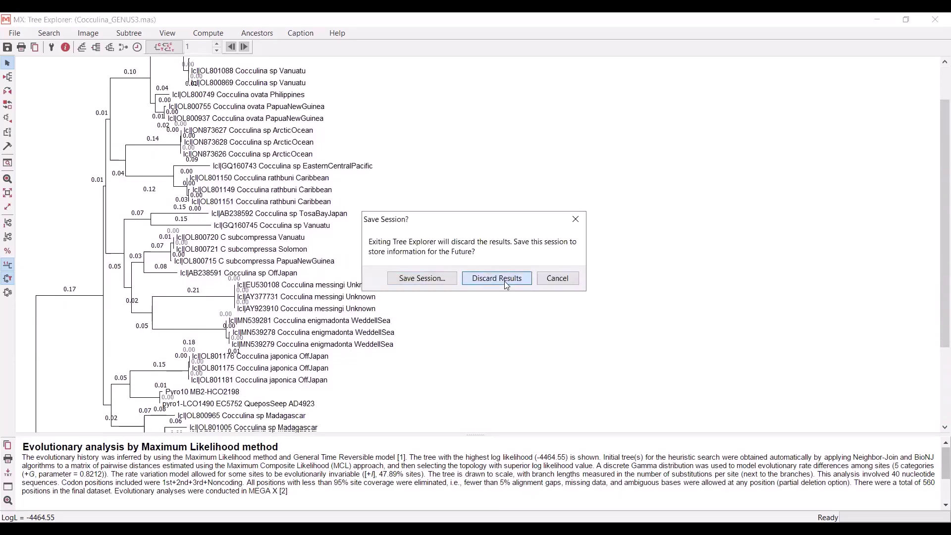
{"action": "left_click", "coordinate": [497, 278]}
{"action": "left_click", "coordinate": [186, 61]}
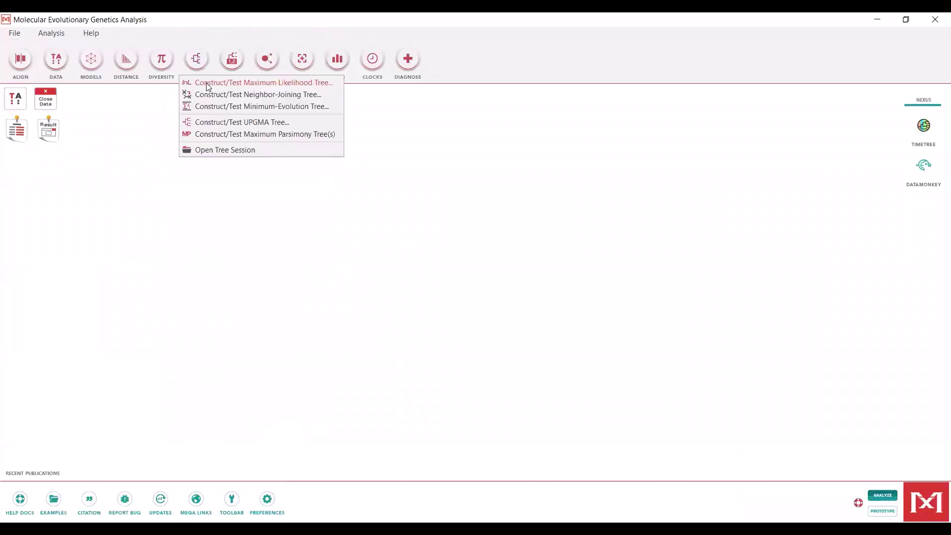
- Start a Maximum Likelihood analysis on the active Cocculina alignment with a 10000-replication Bootstrap test
{"action": "left_click", "coordinate": [212, 135]}
{"action": "left_click", "coordinate": [436, 304]}
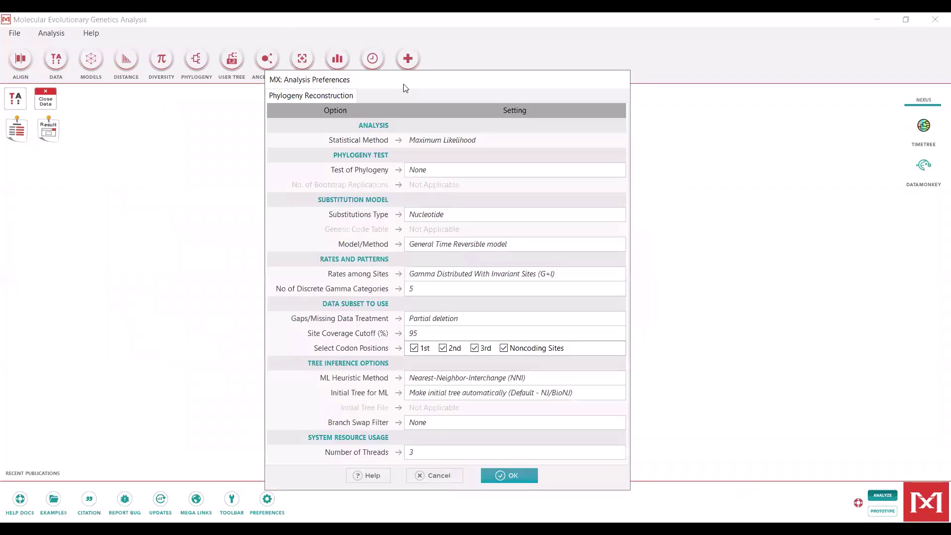
{"action": "left_click_drag", "start_coordinate": [403, 88], "coordinate": [416, 87]}
{"action": "left_click", "coordinate": [464, 172]}
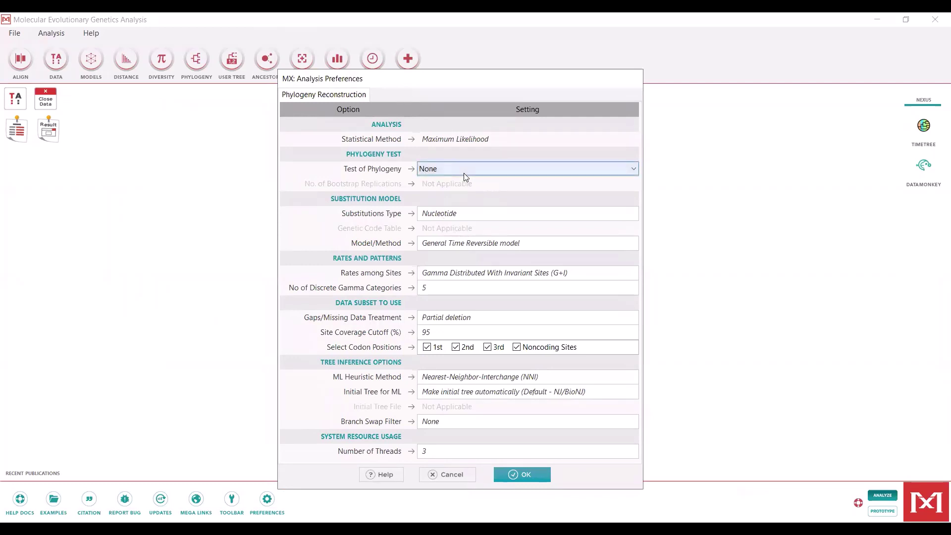
{"action": "left_click", "coordinate": [464, 172]}
{"action": "left_click", "coordinate": [461, 192]}
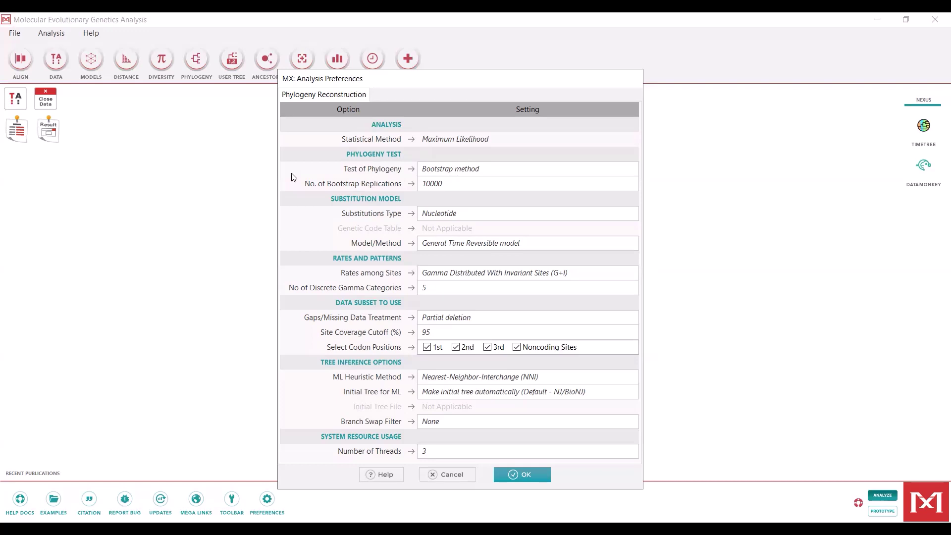
{"action": "left_click", "coordinate": [519, 476]}
- Run the bootstrapped GTR+G+I ML analysis to get branch support values and a consensus tree
{"action": "left_click", "coordinate": [507, 480]}
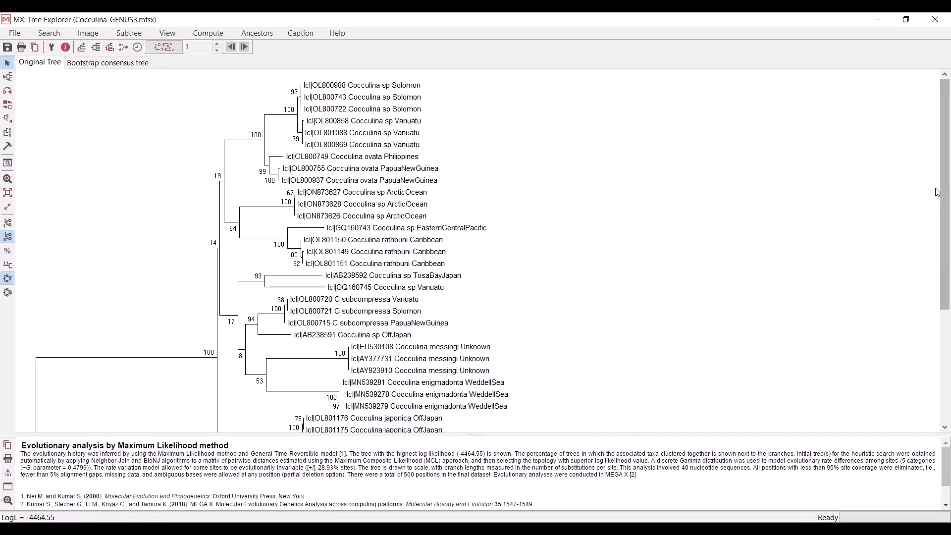
{"action": "left_click_drag", "start_coordinate": [937, 196], "coordinate": [937, 297]}
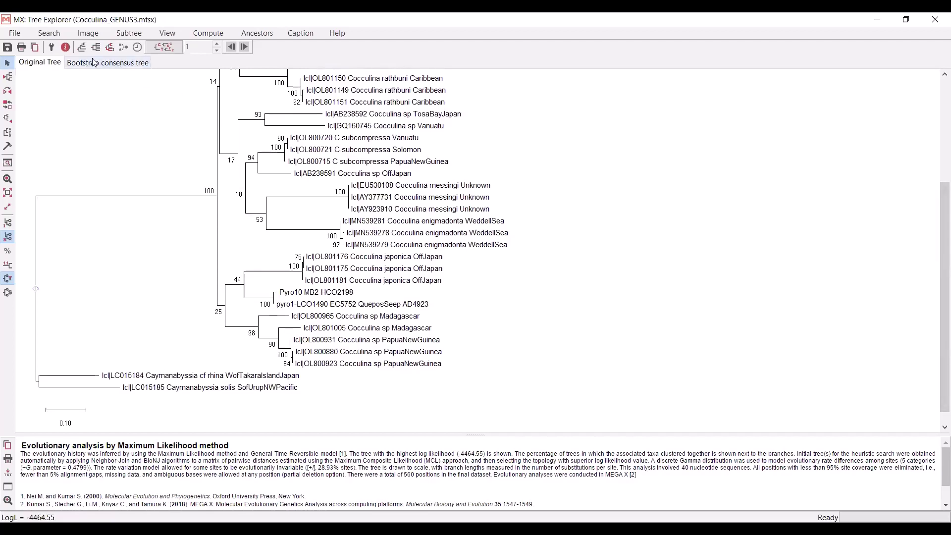
{"action": "left_click", "coordinate": [126, 63]}
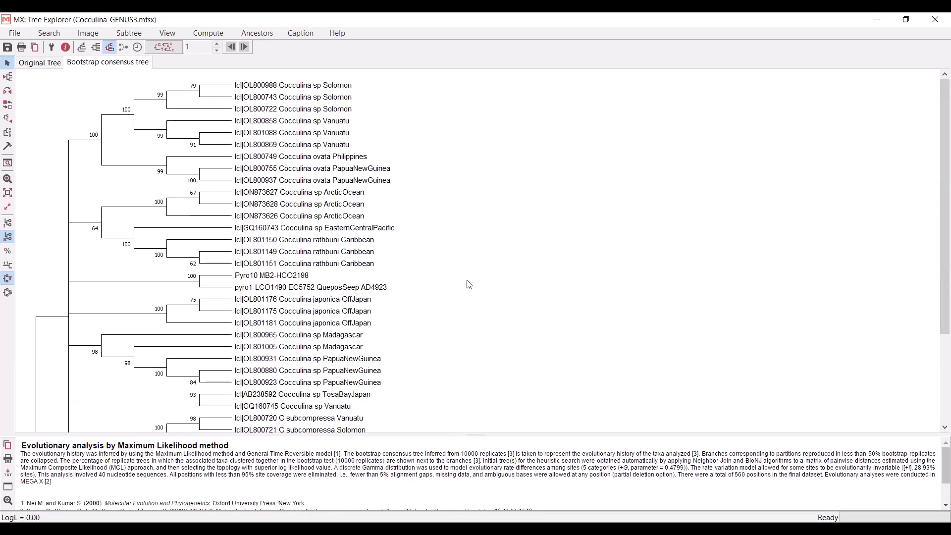
{"action": "left_click", "coordinate": [40, 62]}
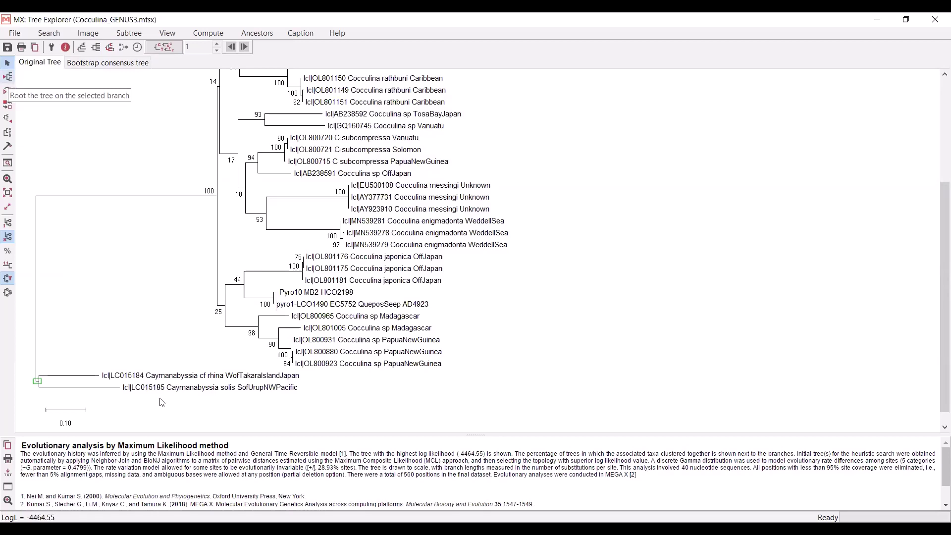
- Root the bootstrap consensus tree on the Caymanabyssia outgroup branch, then switch back to the Original Tree
{"action": "left_click", "coordinate": [8, 76]}
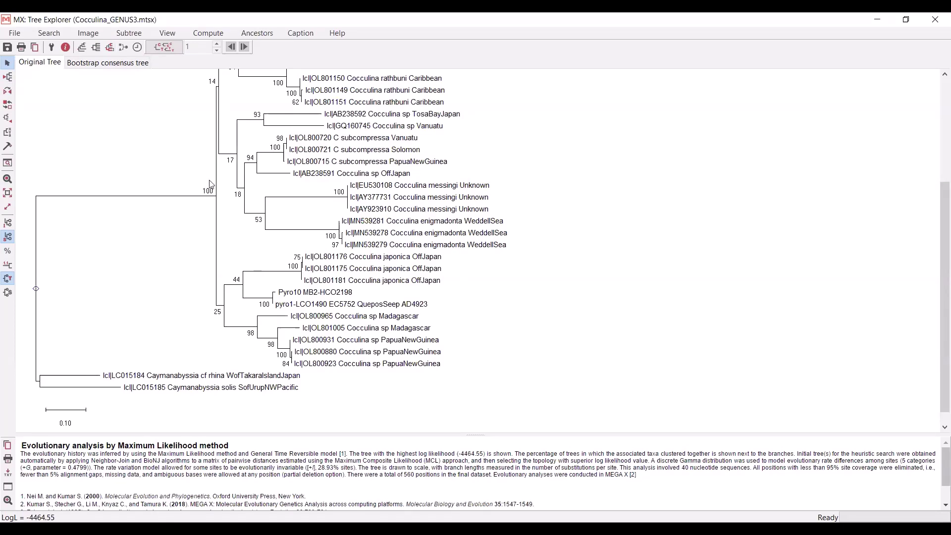
{"action": "left_click", "coordinate": [87, 63]}
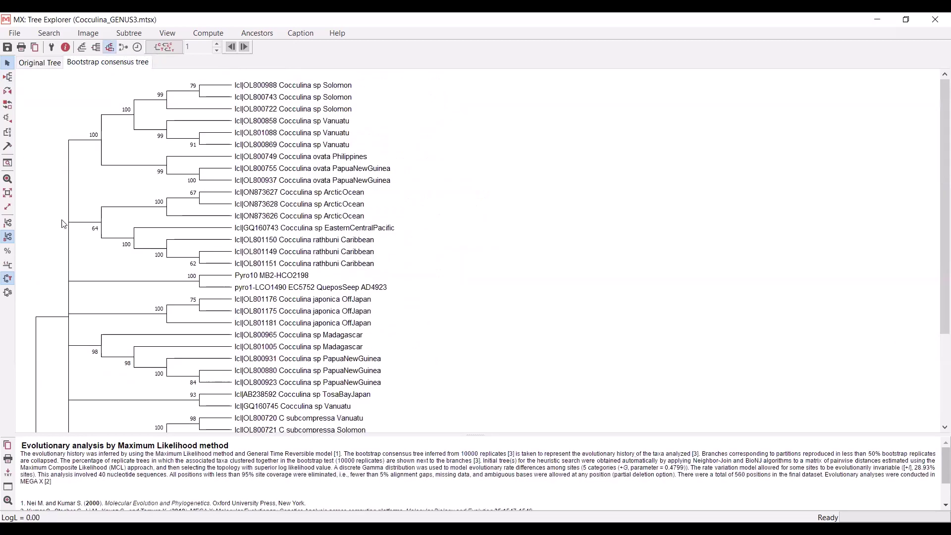
{"action": "scroll", "coordinate": [64, 224], "scroll_direction": "down", "scroll_amount": 3}
{"action": "scroll", "coordinate": [64, 224], "scroll_direction": "down", "scroll_amount": 3}
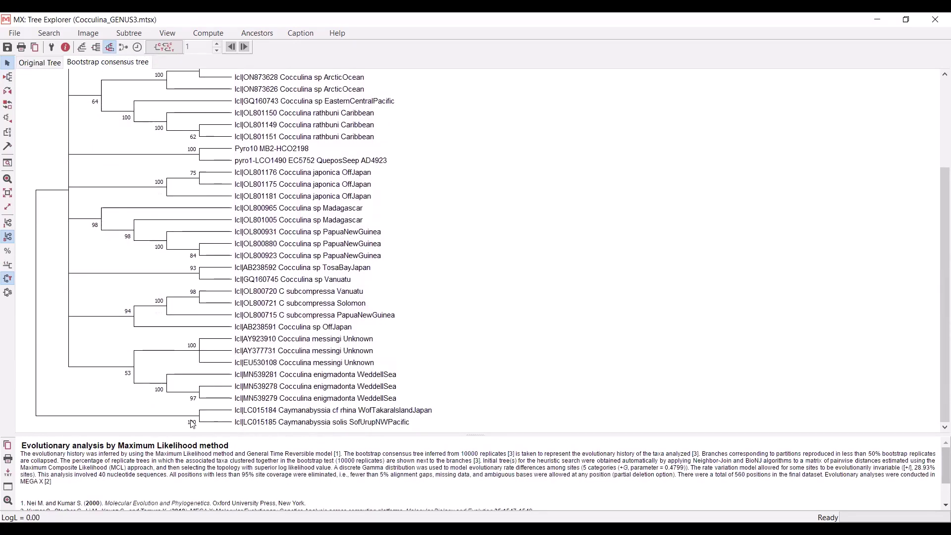
{"action": "left_click", "coordinate": [170, 418]}
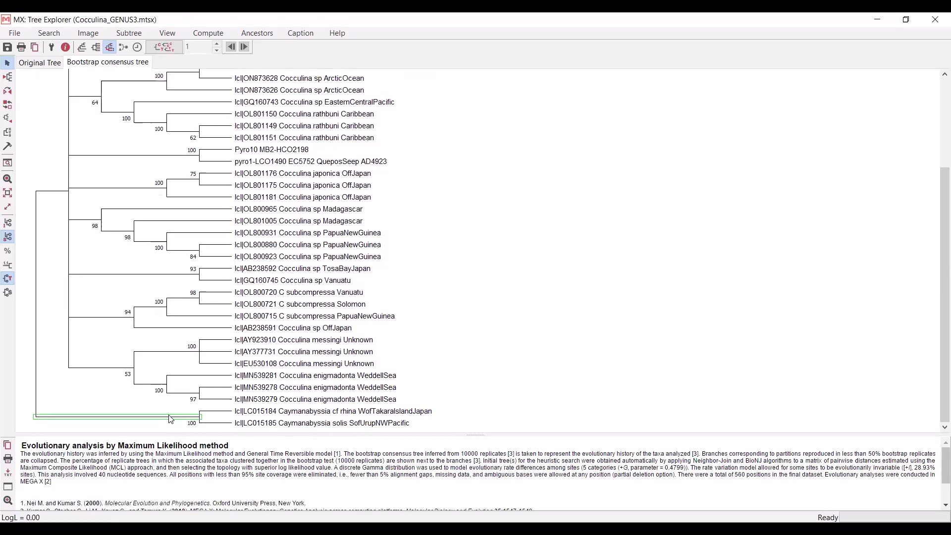
{"action": "left_click", "coordinate": [8, 78]}
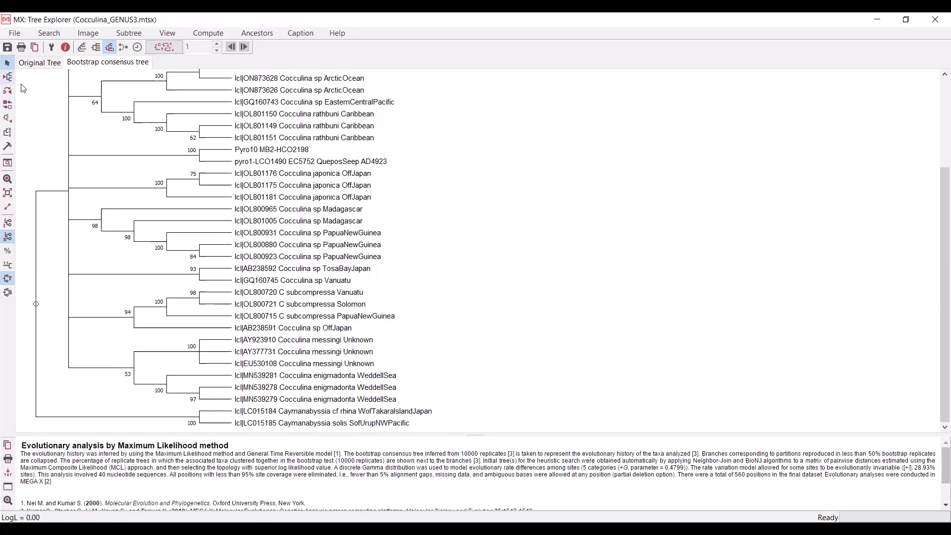
{"action": "left_click", "coordinate": [35, 62]}
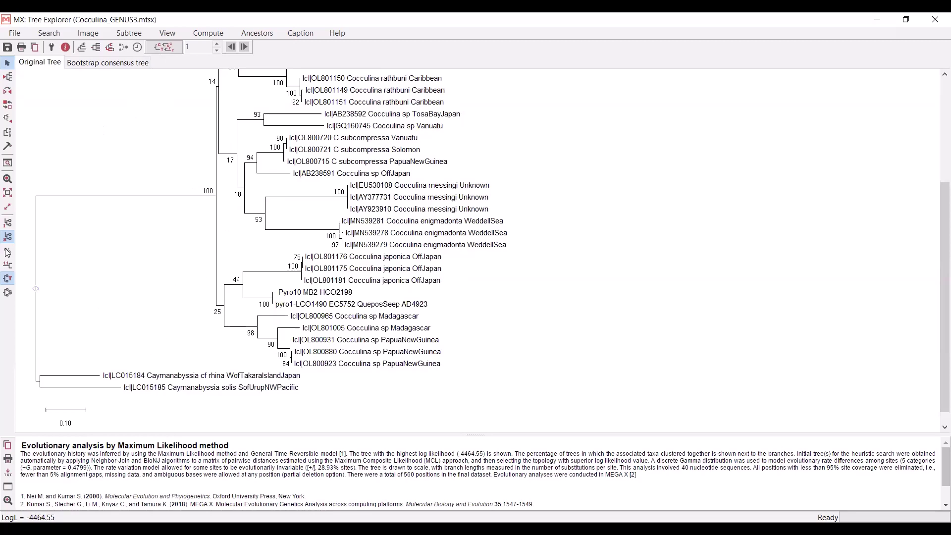
{"action": "left_click", "coordinate": [7, 266]}
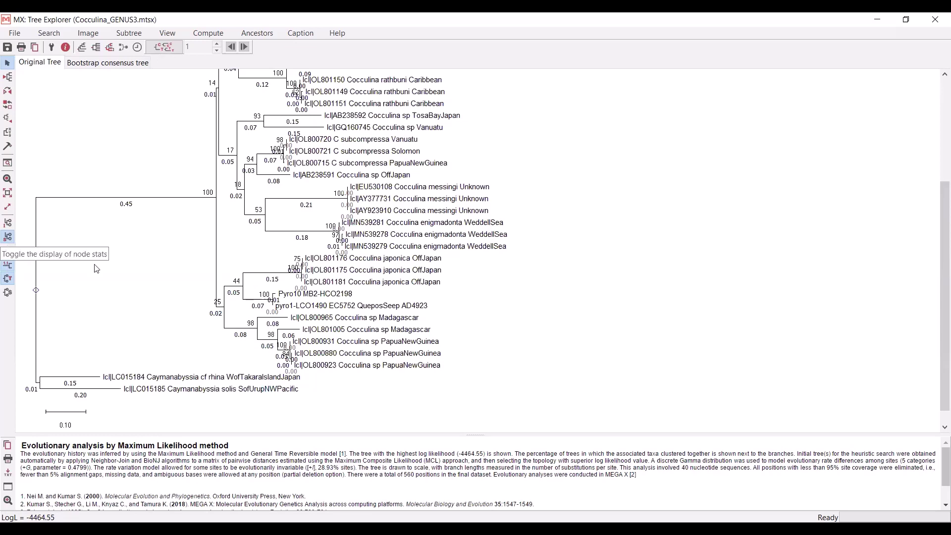
{"action": "left_click", "coordinate": [8, 266]}
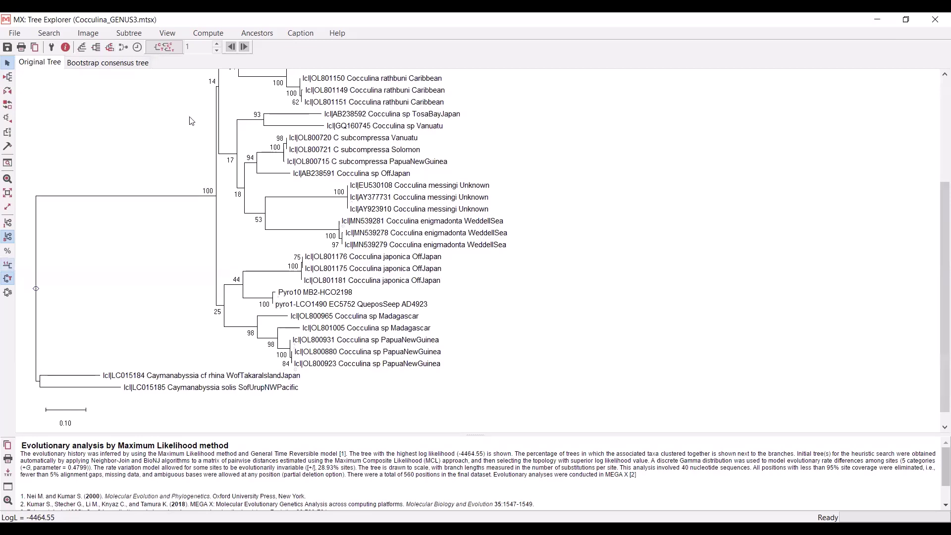
{"action": "scroll", "coordinate": [191, 121], "scroll_direction": "up", "scroll_amount": 5}
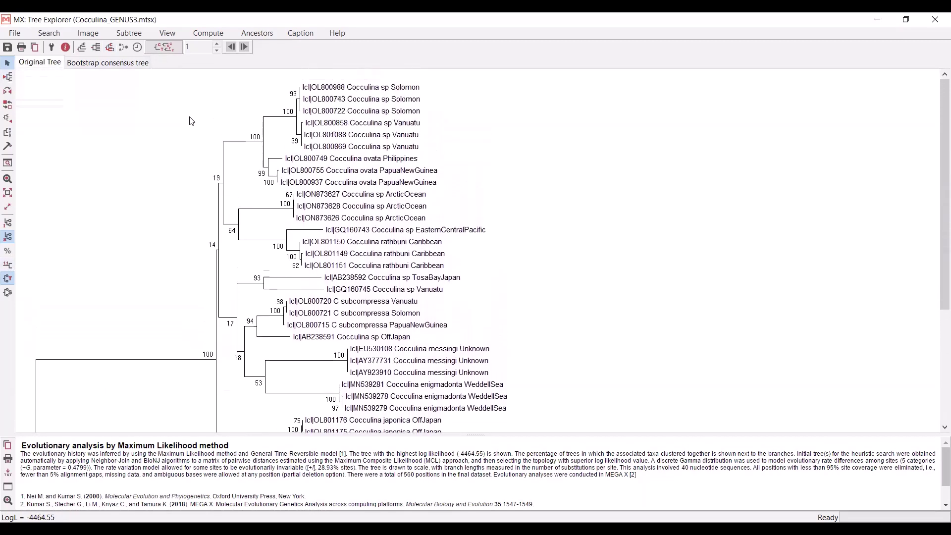
{"action": "left_click", "coordinate": [101, 64]}
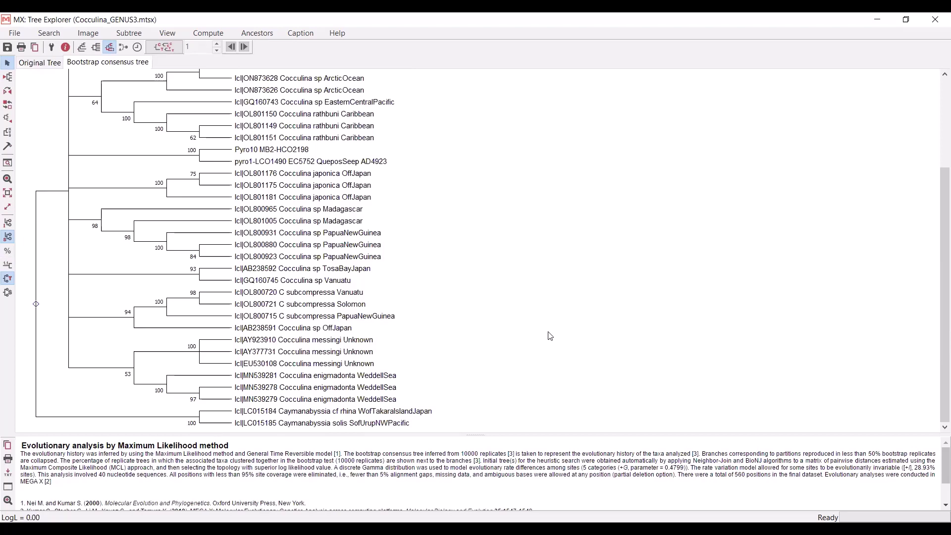
{"action": "key", "text": "ctrl+Tab"}
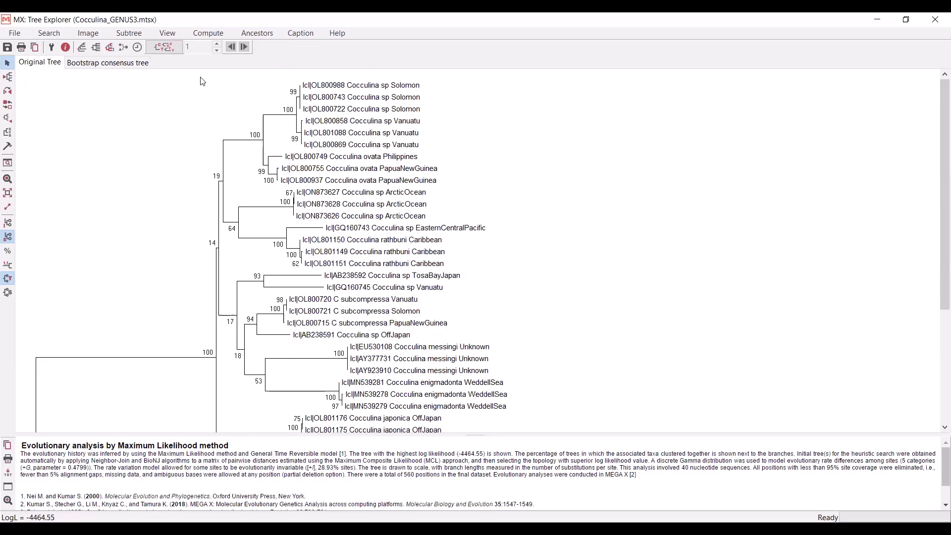
{"action": "left_click", "coordinate": [104, 67]}
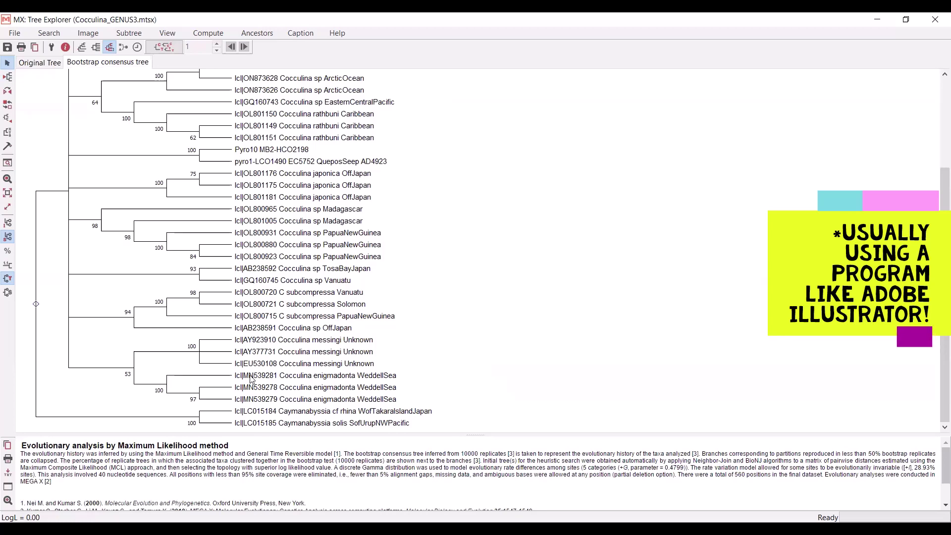
{"action": "left_click", "coordinate": [38, 62]}
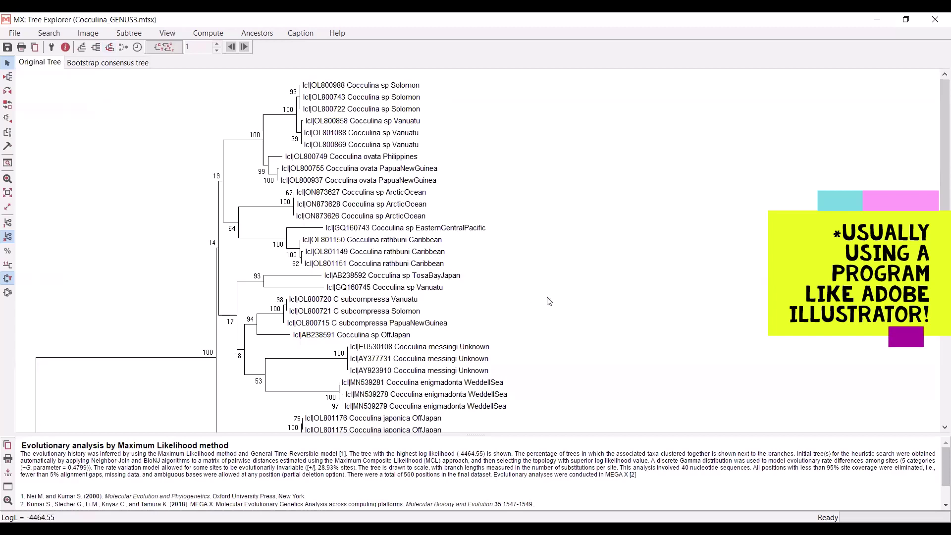
{"action": "scroll", "coordinate": [549, 301], "scroll_direction": "down", "scroll_amount": 3}
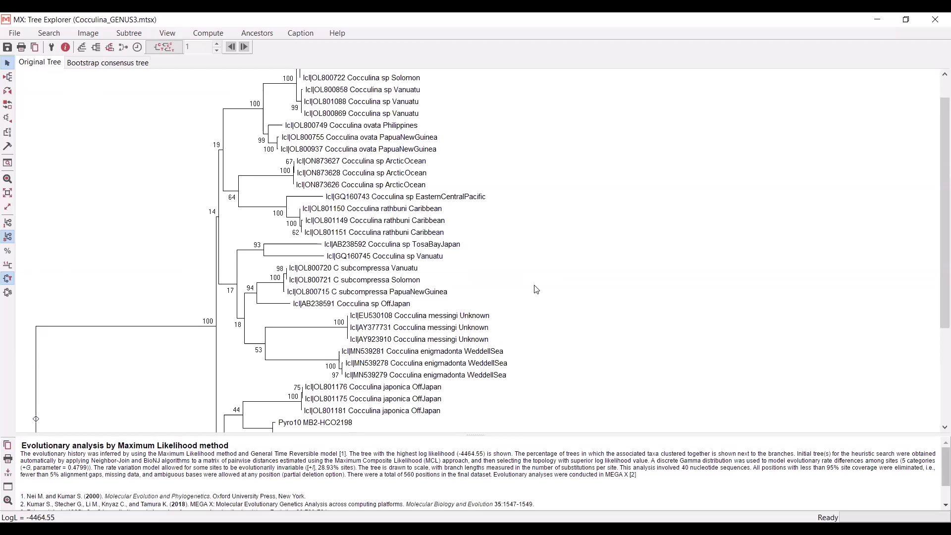
{"action": "scroll", "coordinate": [536, 289], "scroll_direction": "up", "scroll_amount": 1}
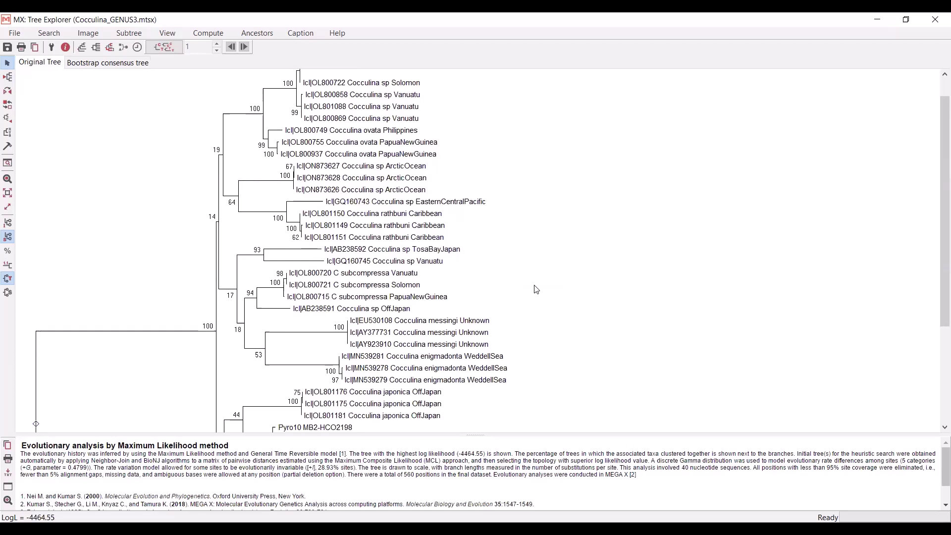
{"action": "scroll", "coordinate": [537, 289], "scroll_direction": "up", "scroll_amount": 1}
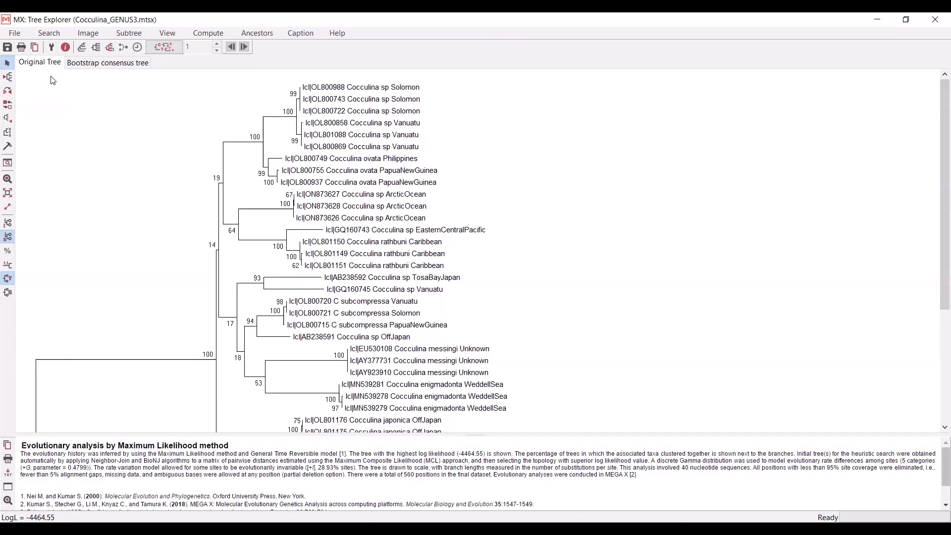
- Export the current tree as Newick Export.nwk with branch lengths included
{"action": "left_click", "coordinate": [18, 33]}
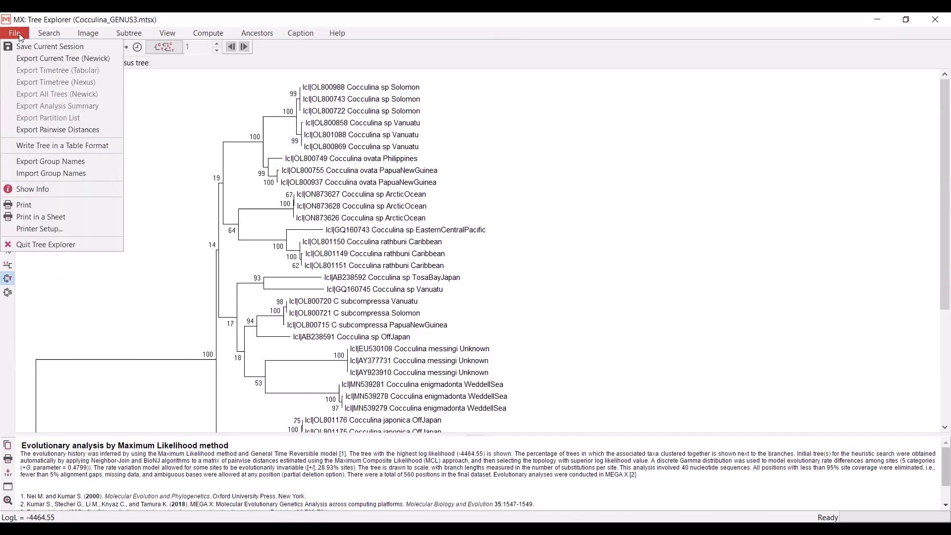
{"action": "left_click", "coordinate": [93, 59]}
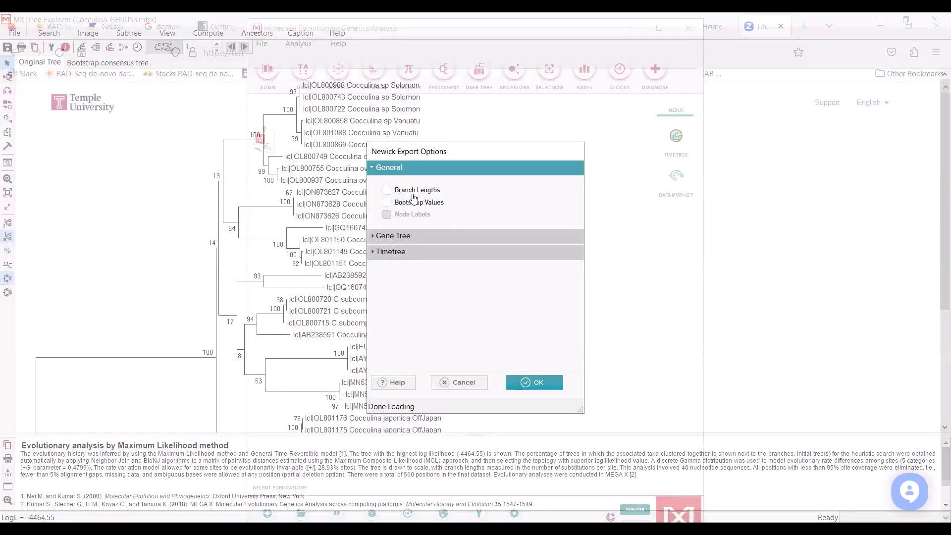
{"action": "left_click", "coordinate": [388, 192]}
{"action": "left_click", "coordinate": [547, 382]}
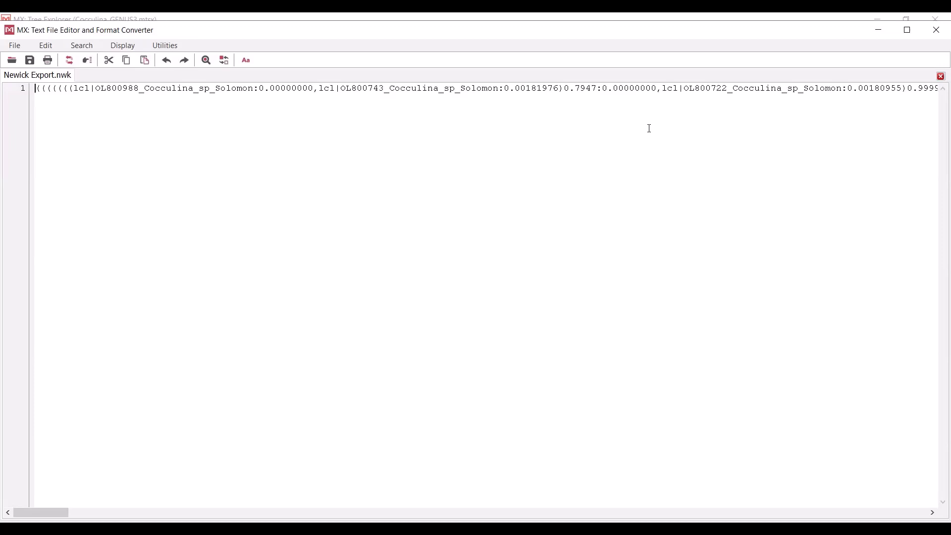
{"action": "left_click", "coordinate": [15, 46]}
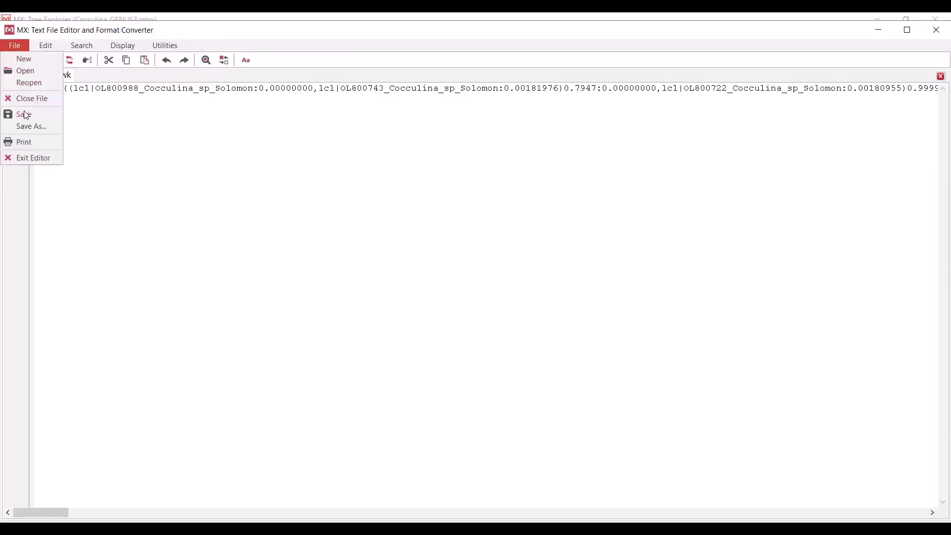